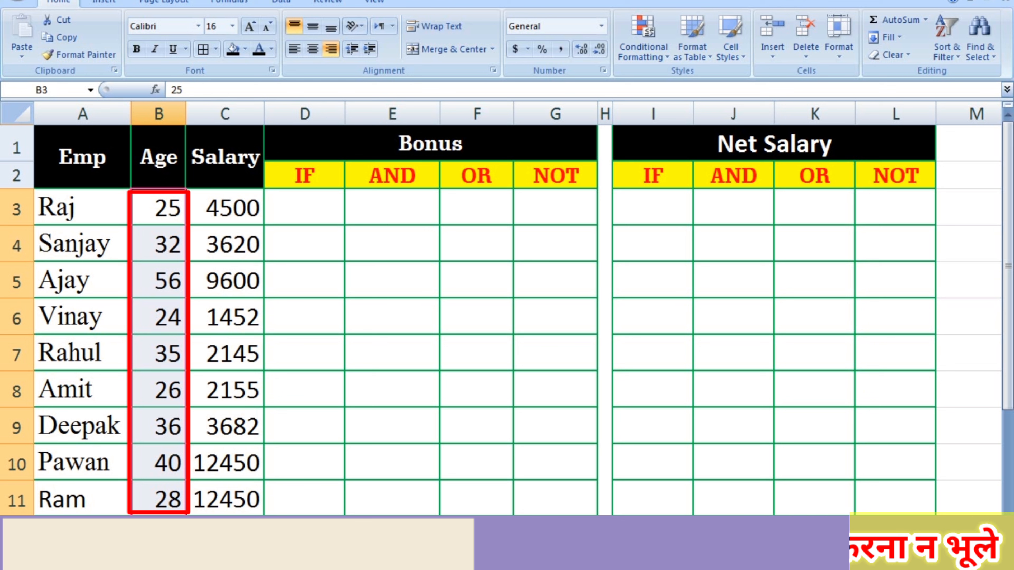
{"action": "left_click_drag", "start_coordinate": [225, 208], "coordinate": [224, 534]}
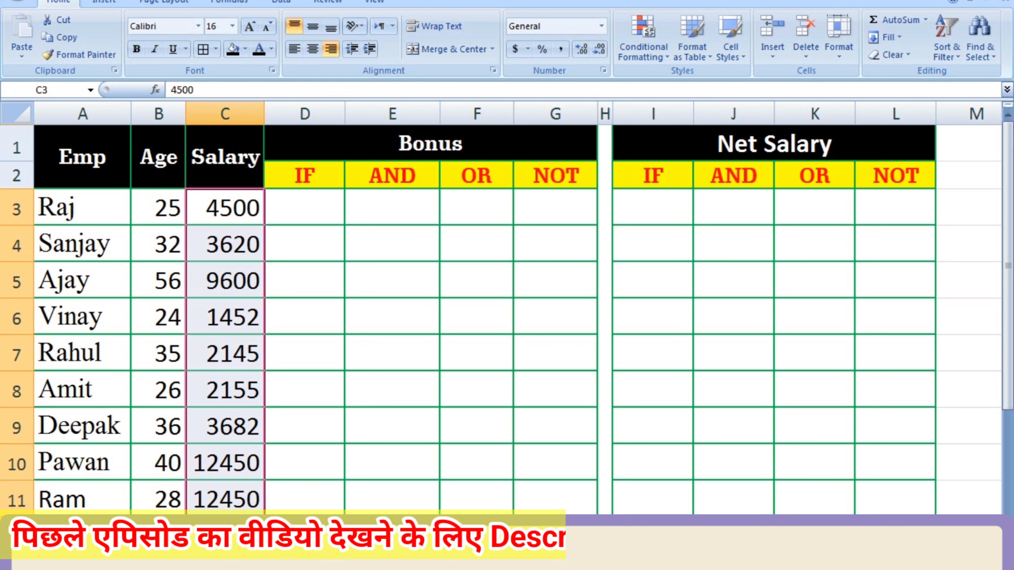
{"action": "left_click", "coordinate": [305, 207]}
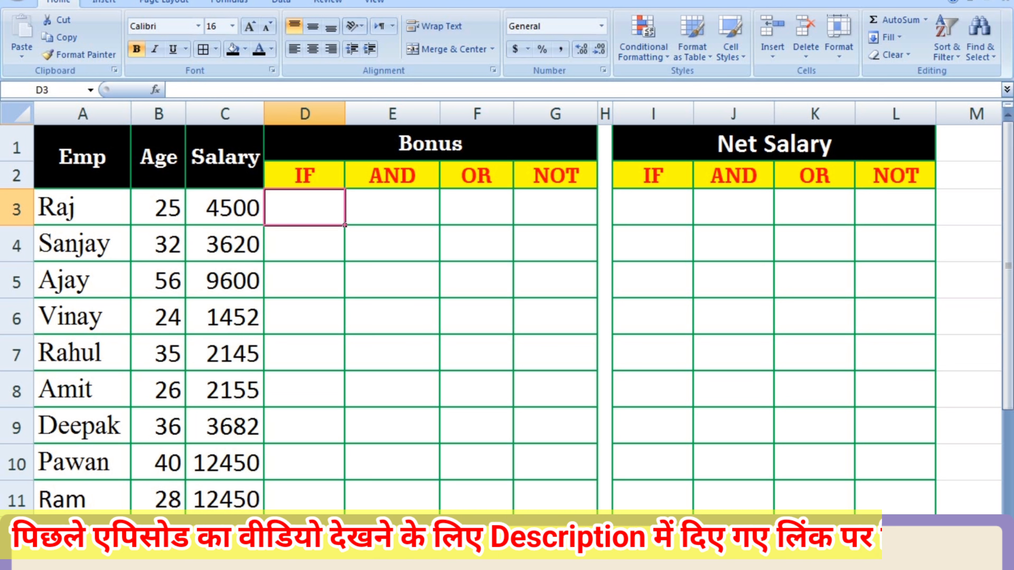
{"action": "left_click", "coordinate": [392, 207]}
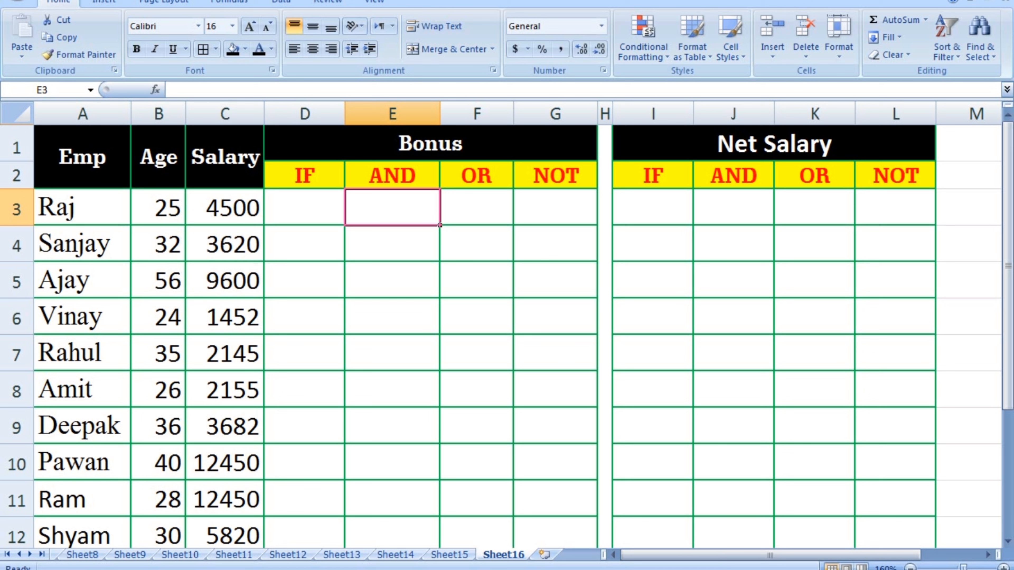
{"action": "left_click", "coordinate": [477, 280]}
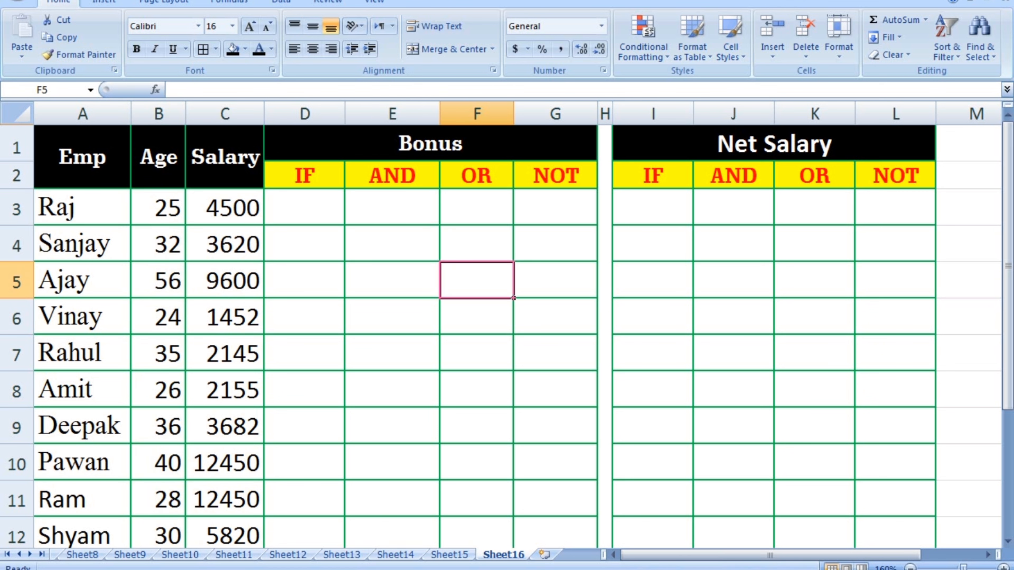
Define the name age for the Age values in B3:B12.
{"action": "left_click_drag", "start_coordinate": [158, 207], "coordinate": [158, 535]}
{"action": "left_click", "coordinate": [41, 90]}
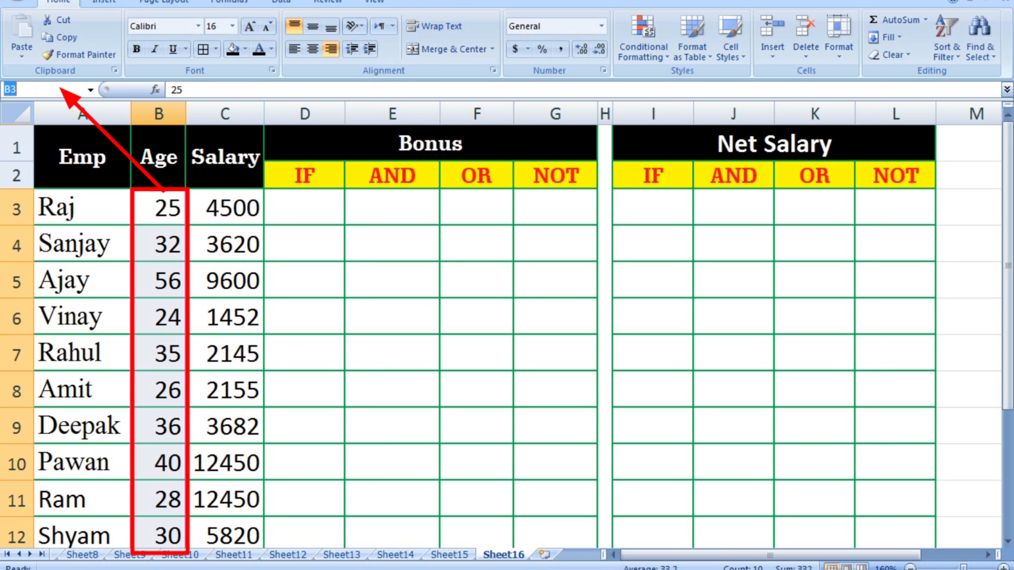
{"action": "type", "text": "age"}
{"action": "key", "text": "Return"}
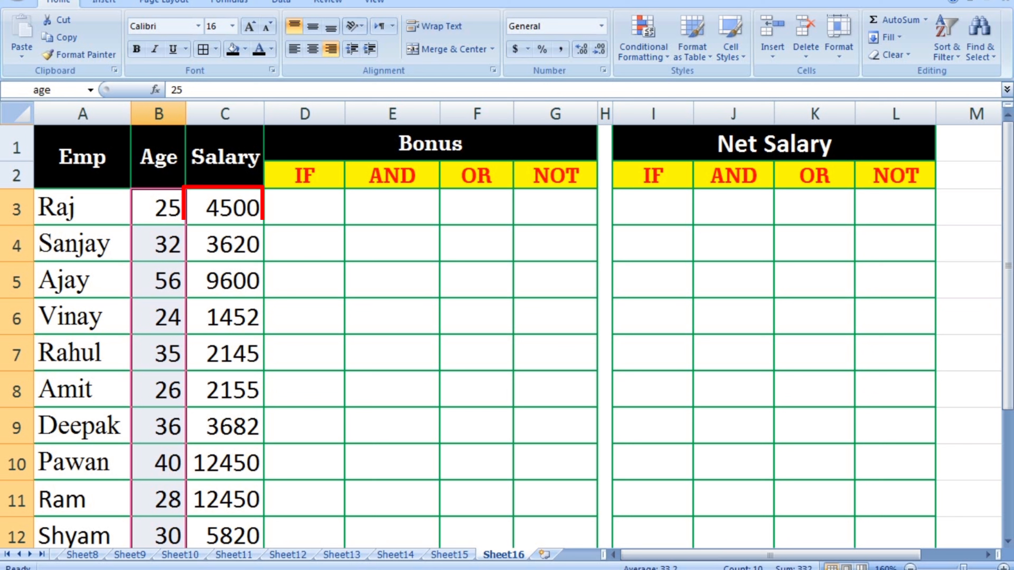
Define the name salary for the Salary values in C3:C12.
{"action": "left_click_drag", "start_coordinate": [224, 208], "coordinate": [224, 534]}
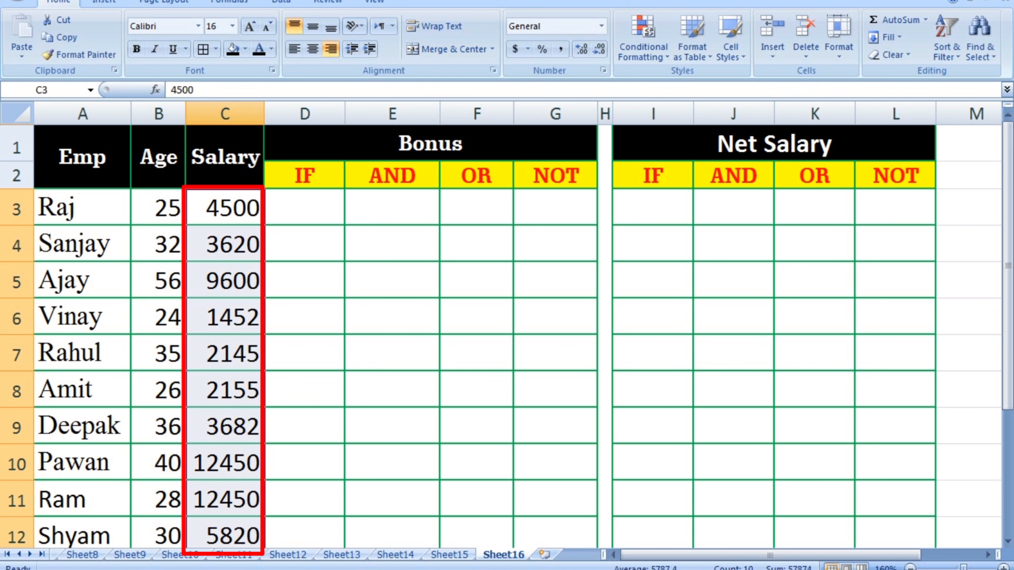
{"action": "left_click", "coordinate": [41, 90]}
{"action": "type", "text": "sa"}
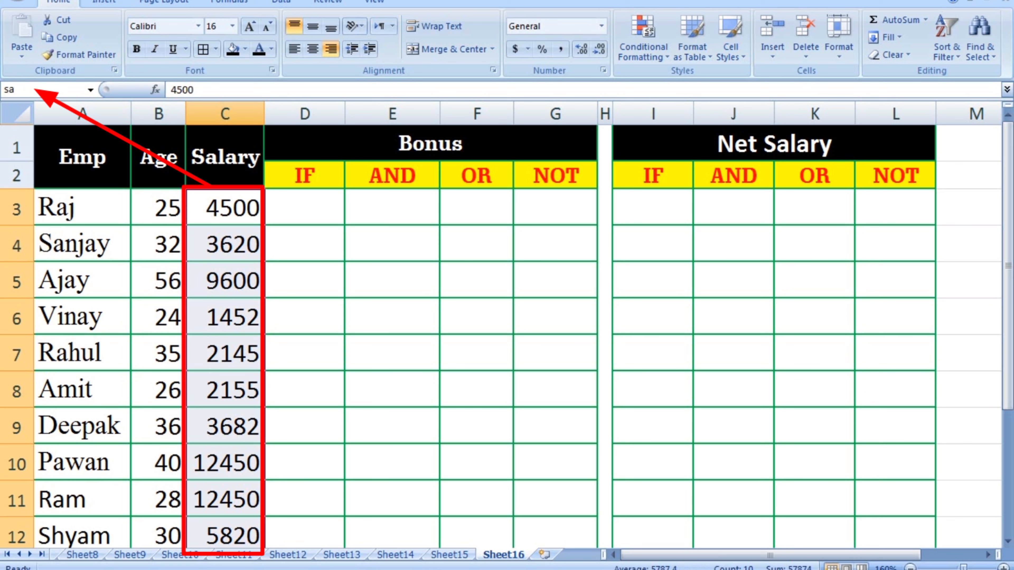
{"action": "type", "text": "lary"}
{"action": "key", "text": "Return"}
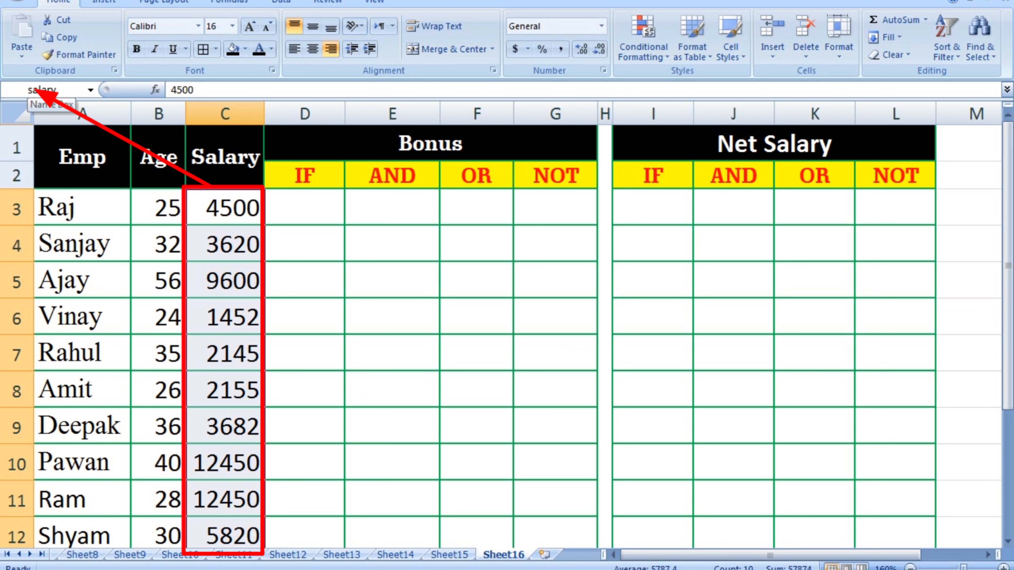
Enter the formula =IF(salary>5000,1000,500) in D3, the first cell of the Bonus IF column.
{"action": "left_click", "coordinate": [305, 207]}
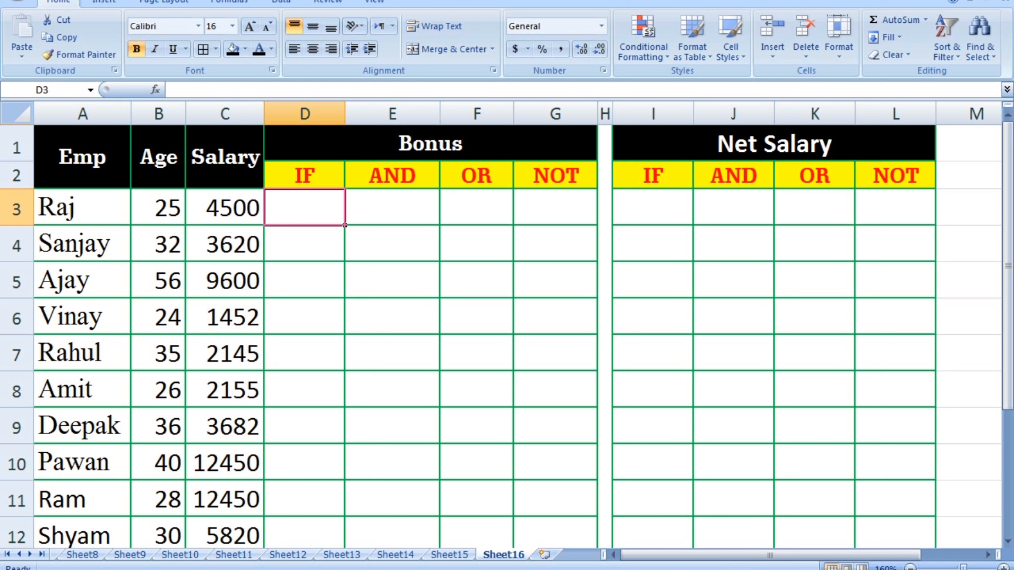
{"action": "type", "text": "="}
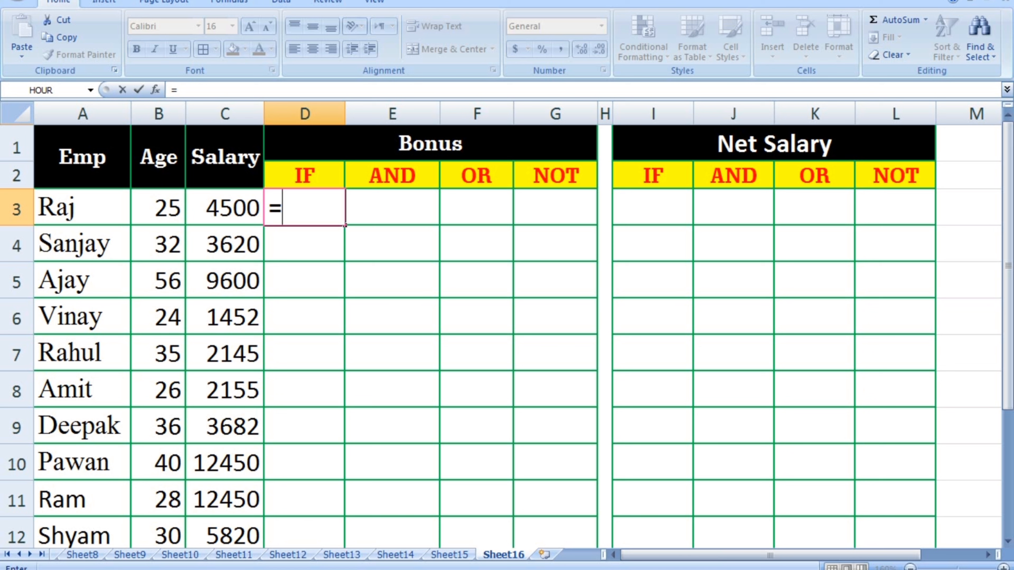
{"action": "type", "text": "if("}
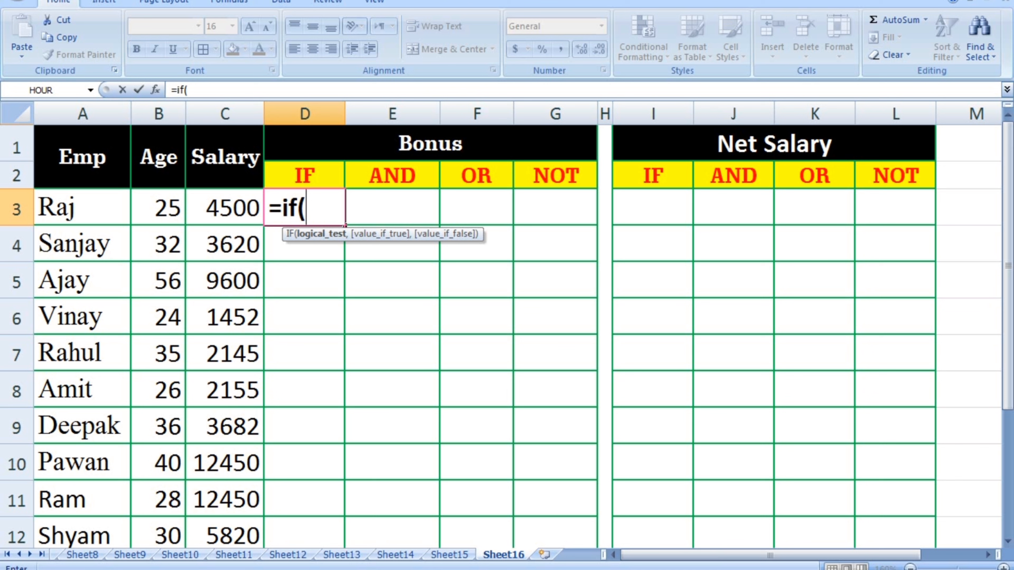
{"action": "left_click_drag", "start_coordinate": [225, 208], "coordinate": [225, 535]}
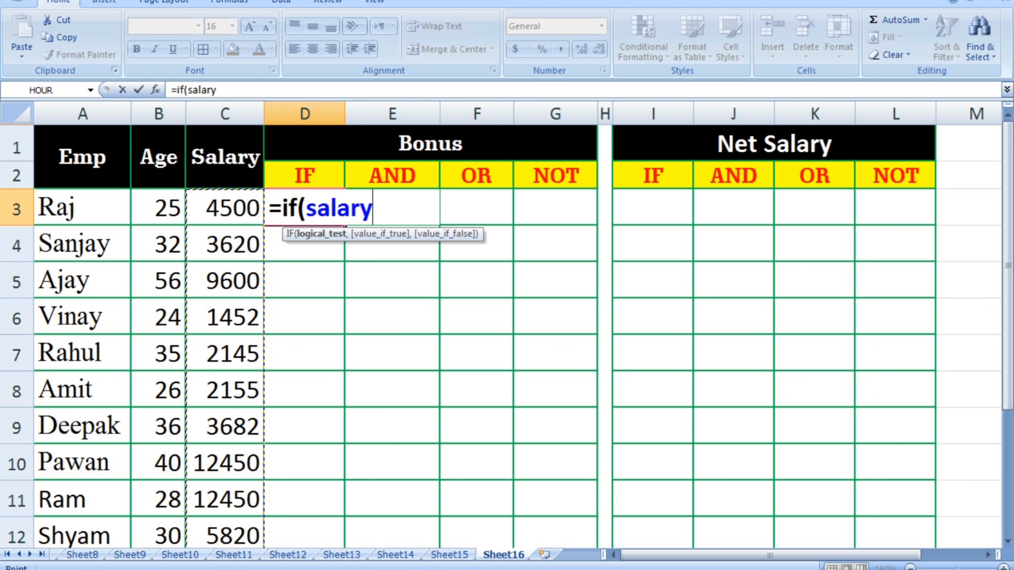
{"action": "type", "text": ">5000"}
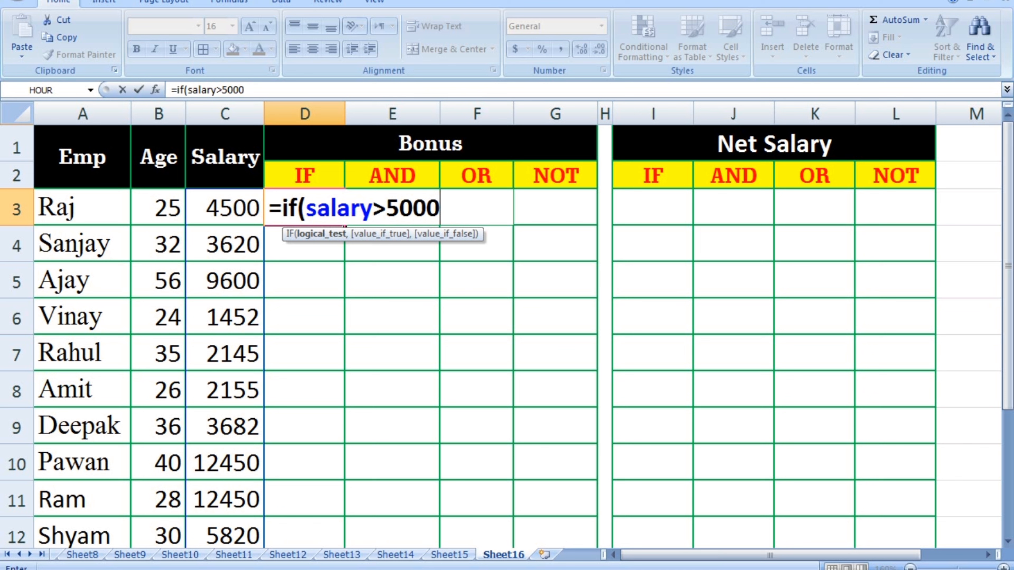
{"action": "type", "text": ","}
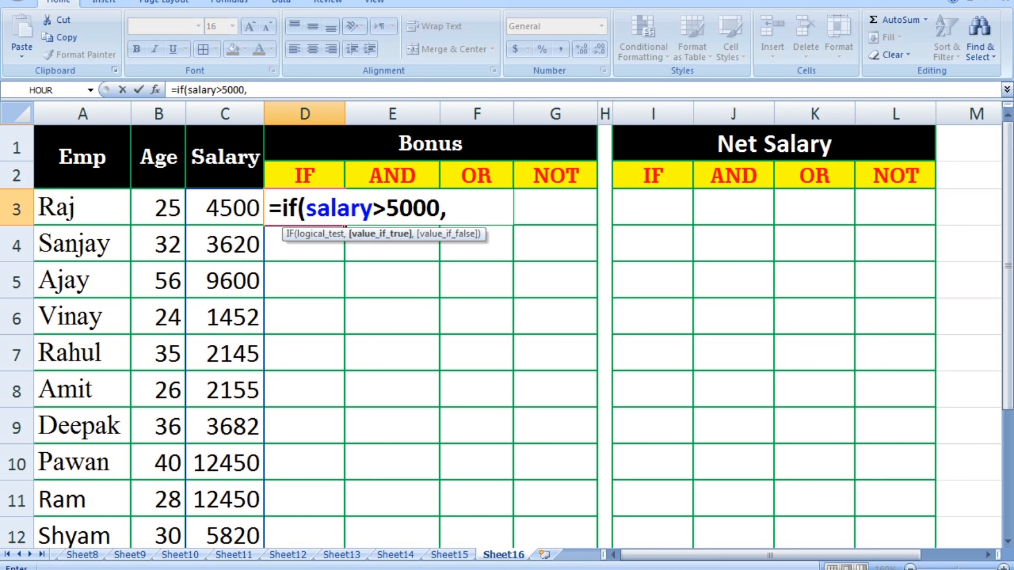
{"action": "type", "text": "1000"}
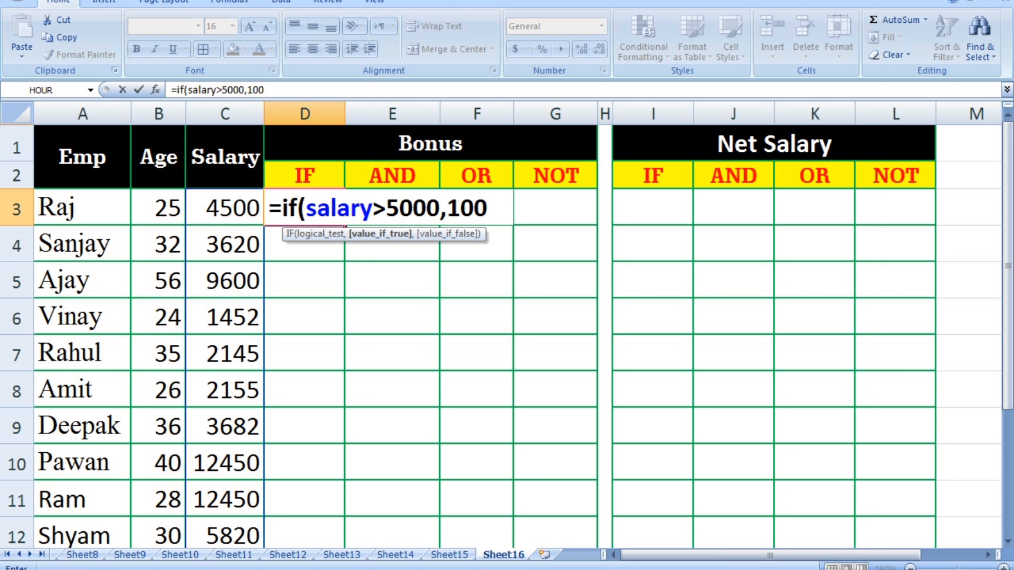
{"action": "type", "text": ",500)"}
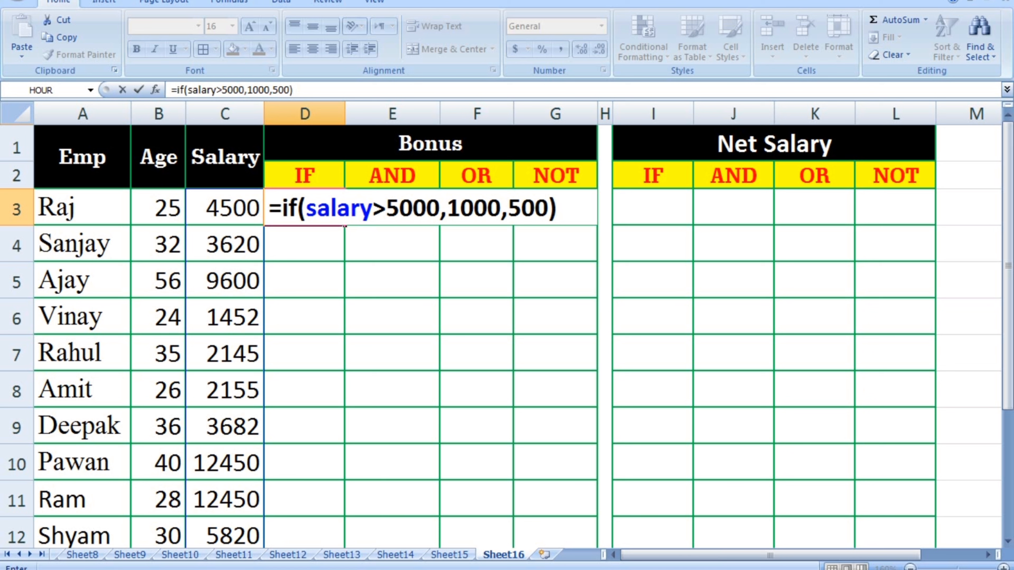
{"action": "key", "text": "Return"}
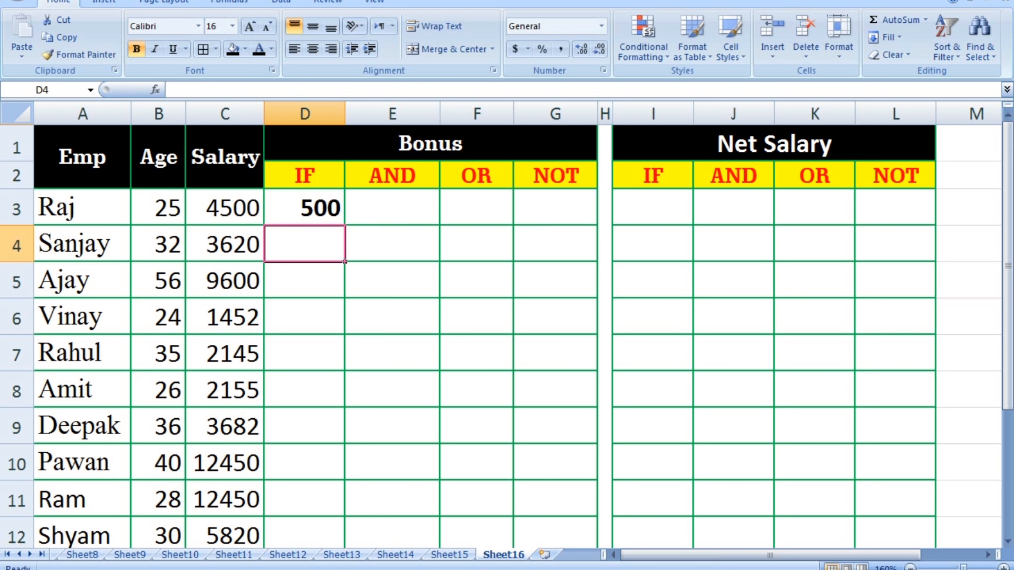
Fill the IF bonus formula from D3 down through D12.
{"action": "key", "text": "Up"}
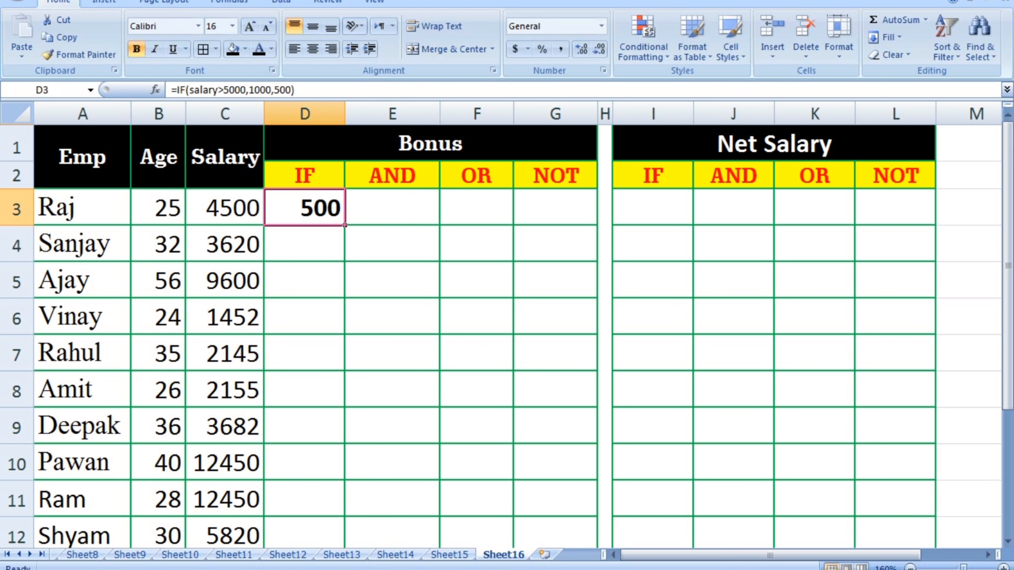
{"action": "key", "text": "Left"}
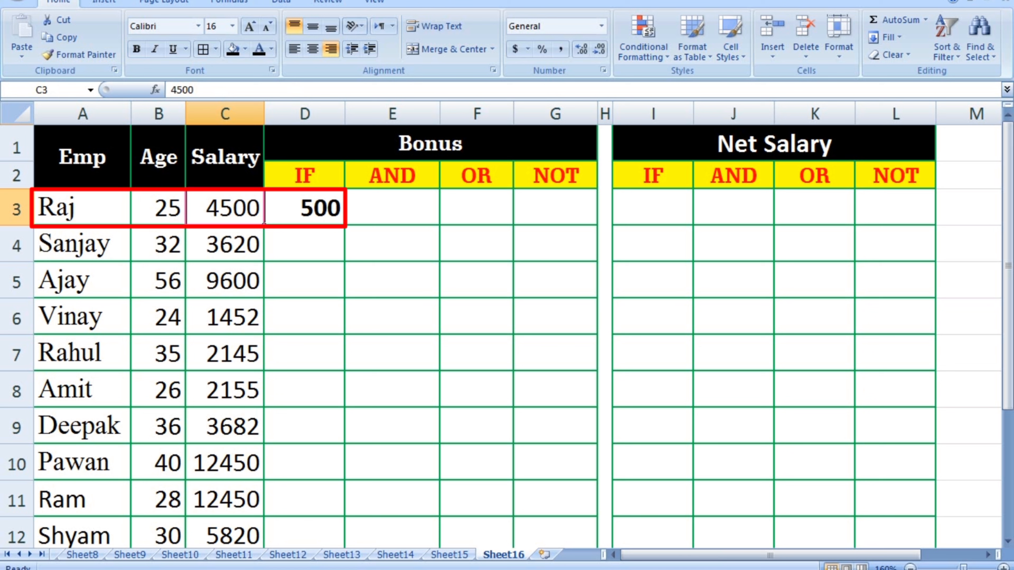
{"action": "key", "text": "Right"}
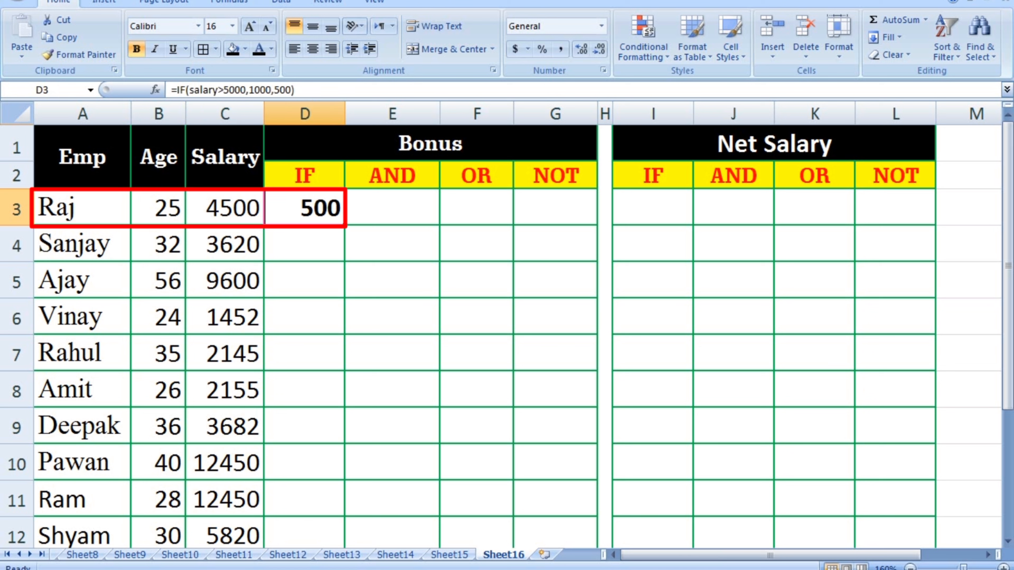
{"action": "left_click_drag", "start_coordinate": [345, 225], "coordinate": [327, 547]}
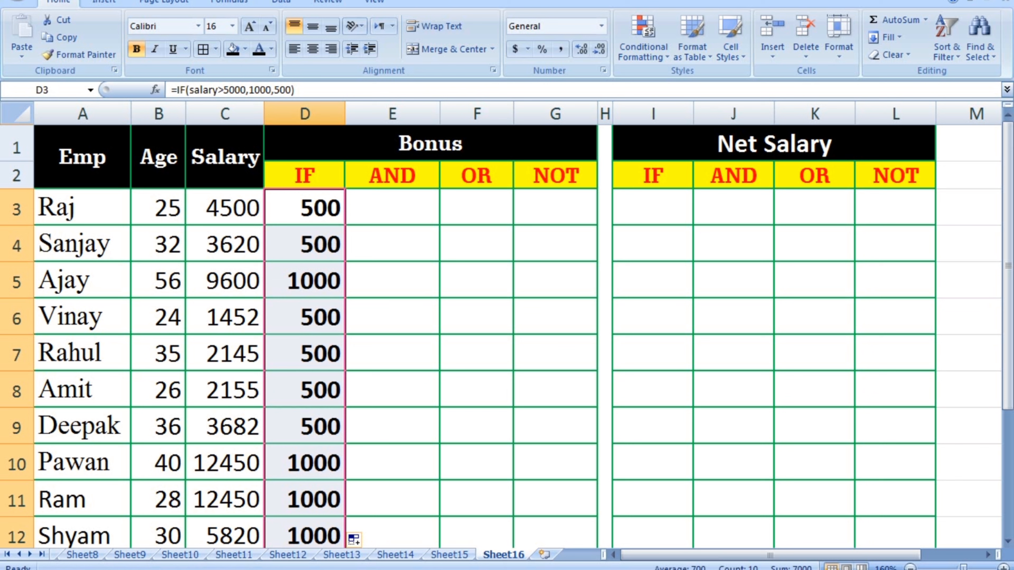
{"action": "left_click", "coordinate": [305, 281]}
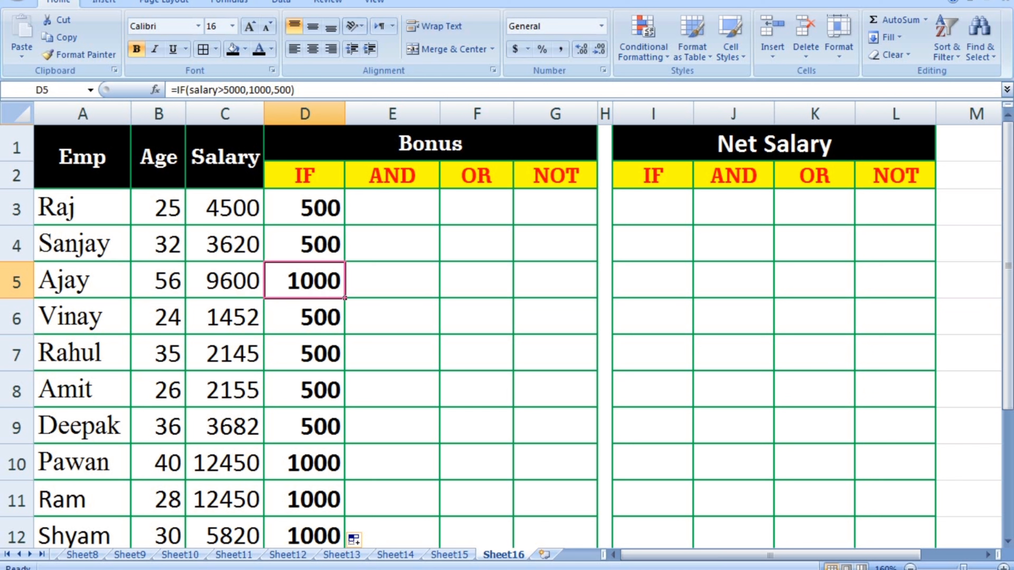
Start an IF formula with a nested AND test in E3, the first cell of the Bonus AND column.
{"action": "left_click", "coordinate": [392, 207]}
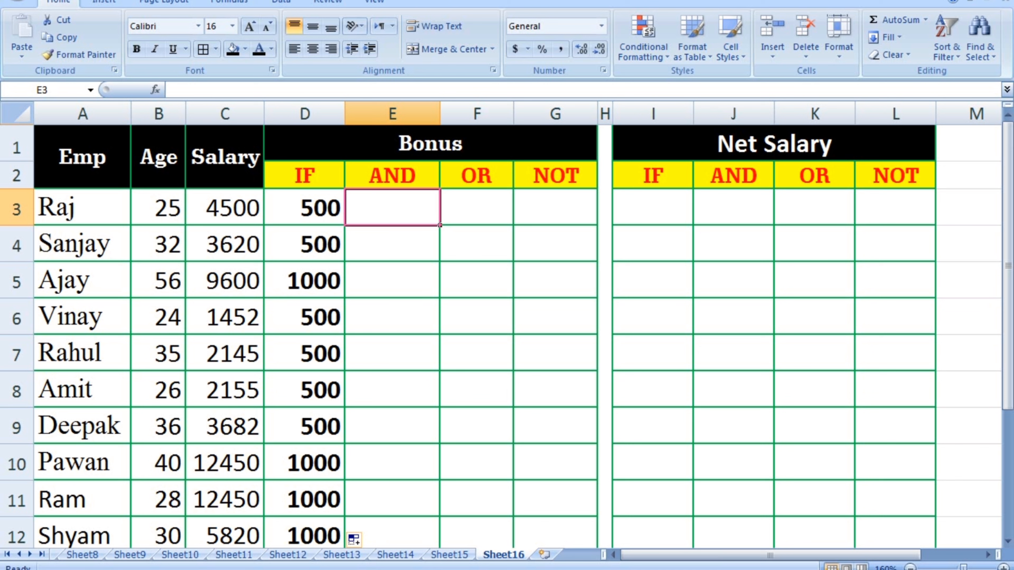
{"action": "type", "text": "="}
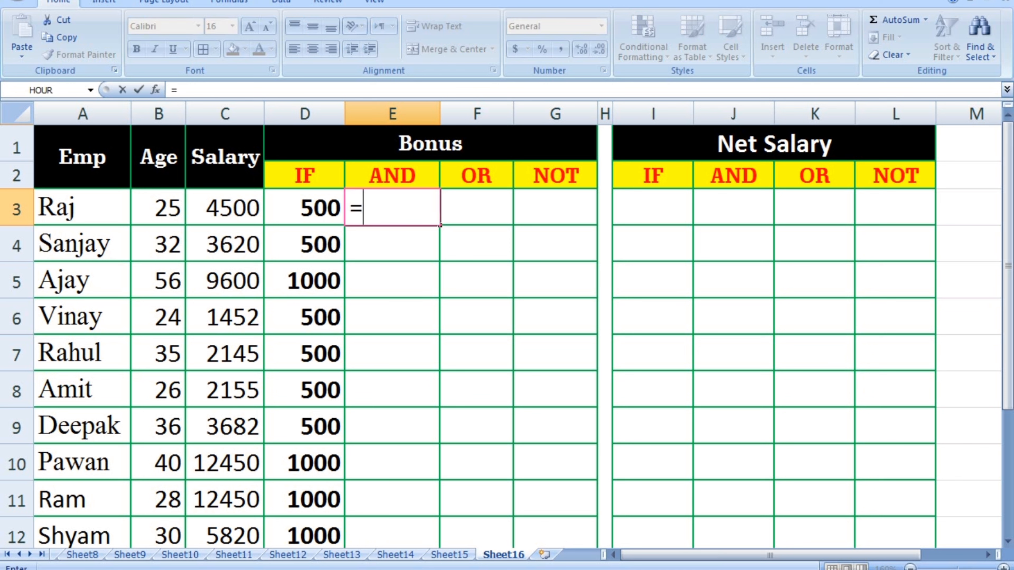
{"action": "type", "text": "if"}
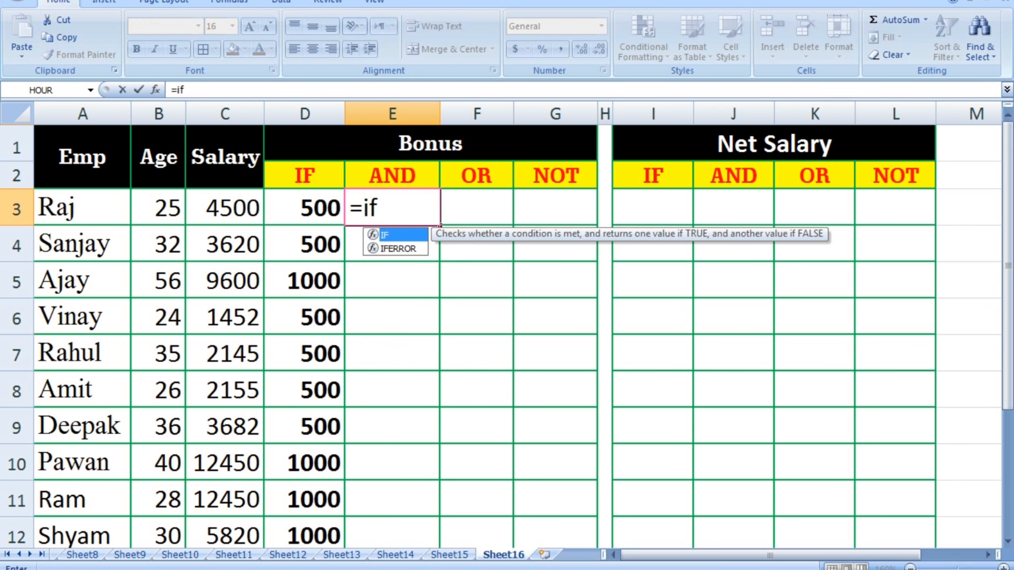
{"action": "type", "text": "("}
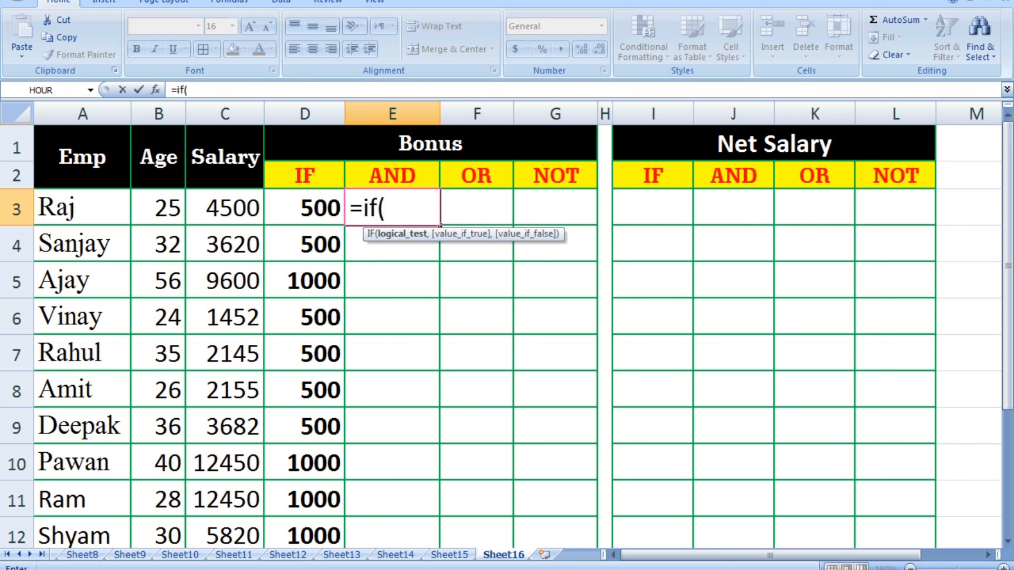
{"action": "type", "text": "a"}
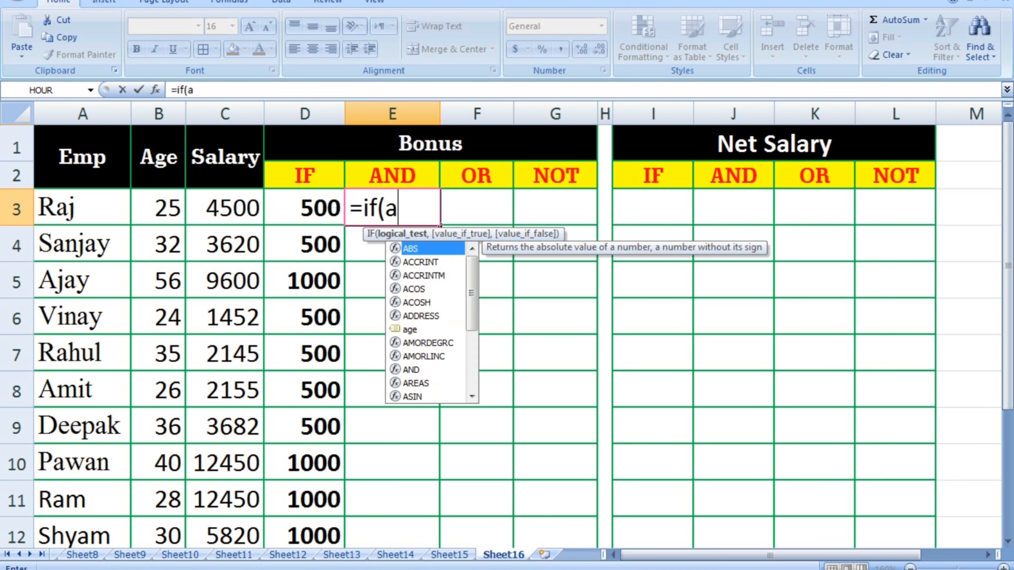
{"action": "type", "text": "nd"}
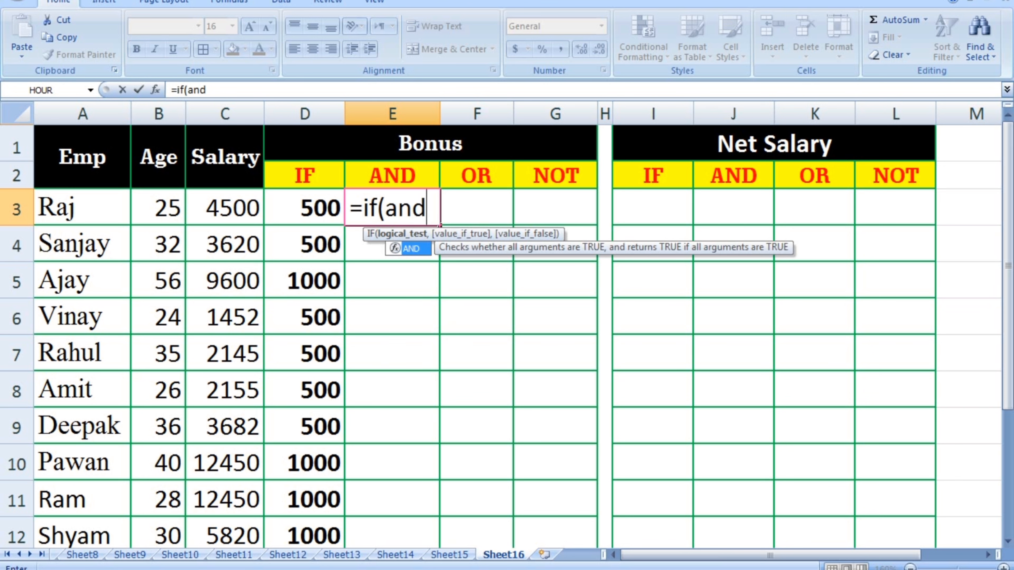
{"action": "type", "text": "("}
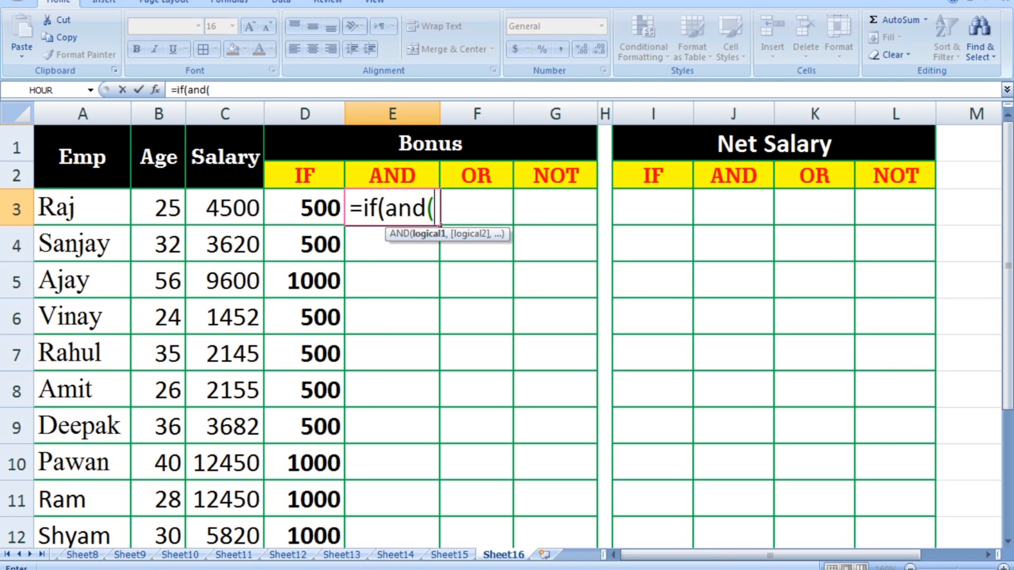
Add age>=30 as the first condition of the AND test in E3, using the named age range.
{"action": "left_click_drag", "start_coordinate": [160, 207], "coordinate": [182, 511]}
{"action": "key", "text": "BackSpace"}
{"action": "key", "text": "BackSpace"}
{"action": "key", "text": "BackSpace"}
{"action": "key", "text": "BackSpace"}
{"action": "key", "text": "BackSpace"}
{"action": "key", "text": "BackSpace"}
{"action": "type", "text": "age"}
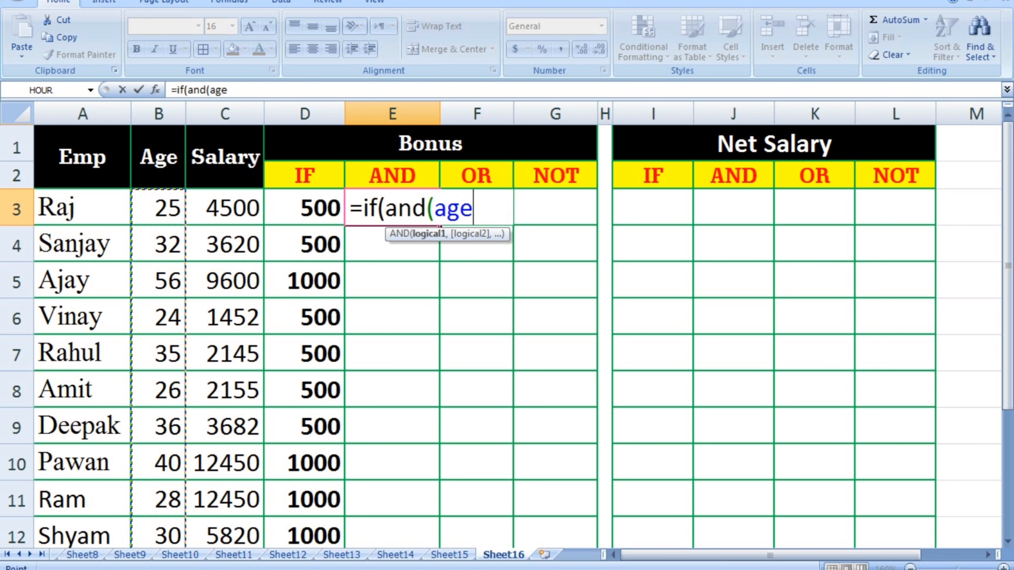
{"action": "type", "text": ">=30,"}
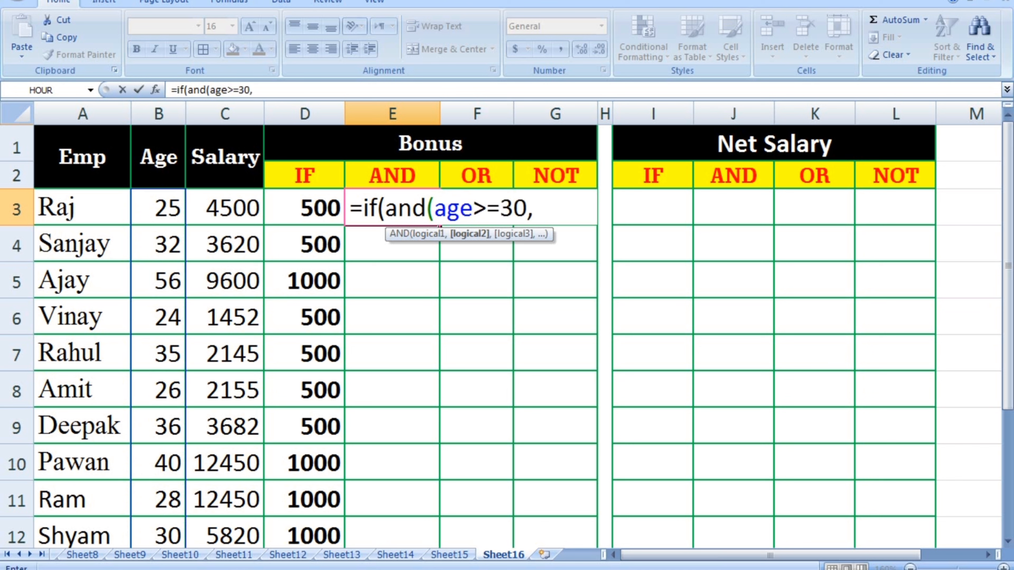
Complete the E3 formula with salary>=5000 as the second AND condition, returning 1000 if true and 500 if false.
{"action": "type", "text": "salary>"}
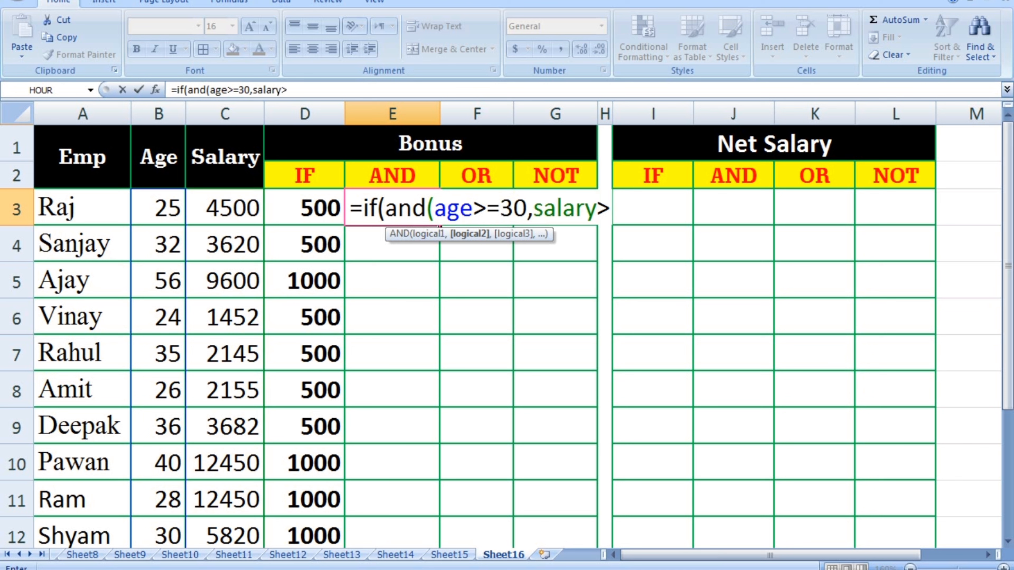
{"action": "type", "text": "=5000"}
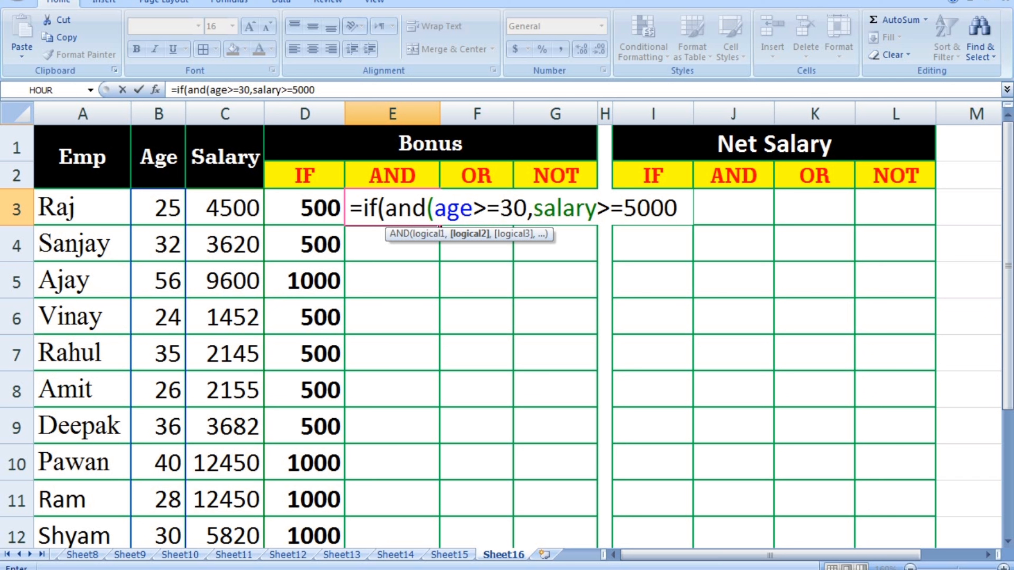
{"action": "type", "text": "),1"}
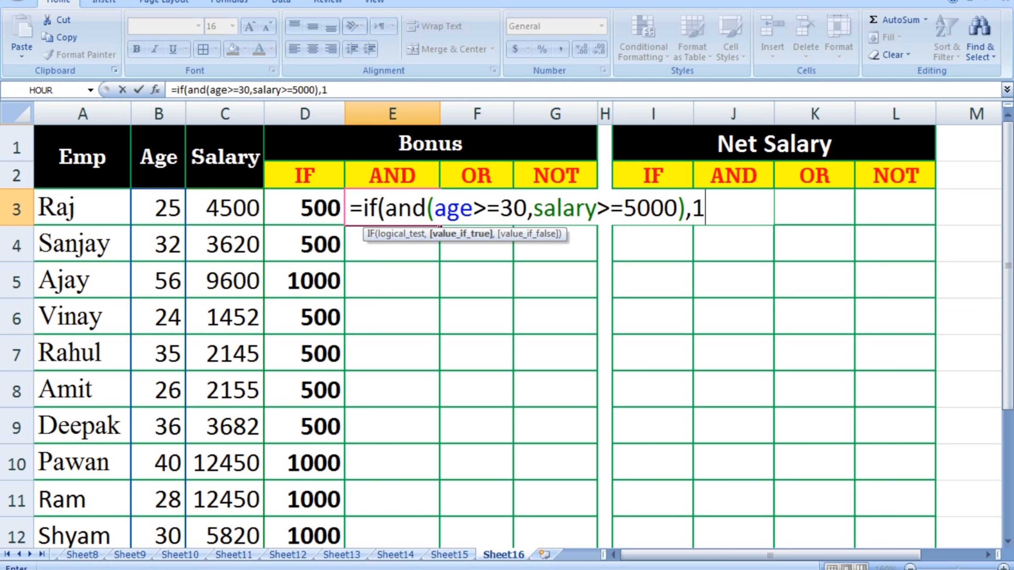
{"action": "type", "text": "000,500"}
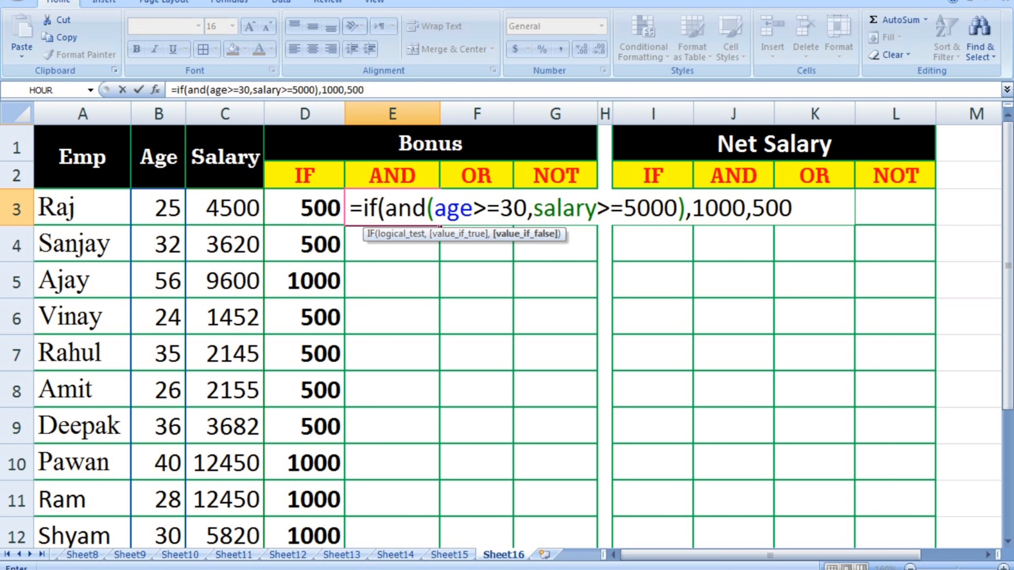
{"action": "type", "text": ")"}
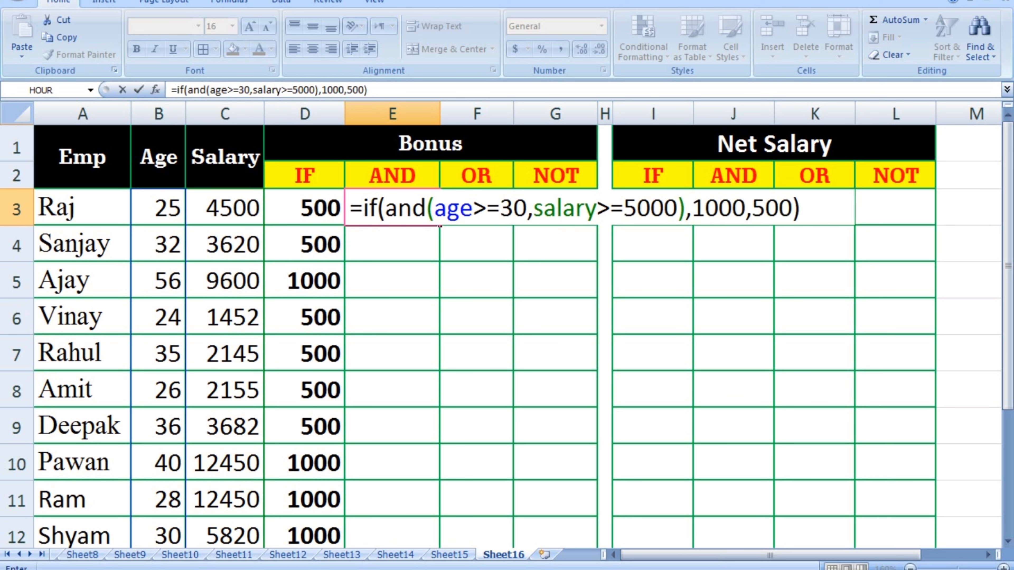
{"action": "key", "text": "Return"}
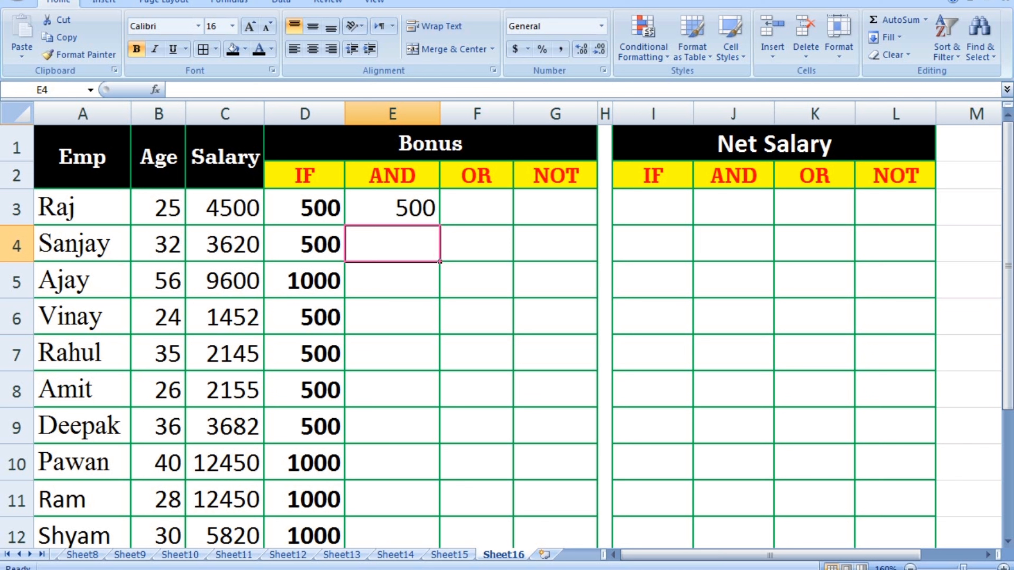
Fill the AND bonus formula from E3 down through E12 and check rows 5 and 11 against their ages and salaries.
{"action": "left_click", "coordinate": [393, 208]}
{"action": "left_click_drag", "start_coordinate": [440, 225], "coordinate": [440, 536]}
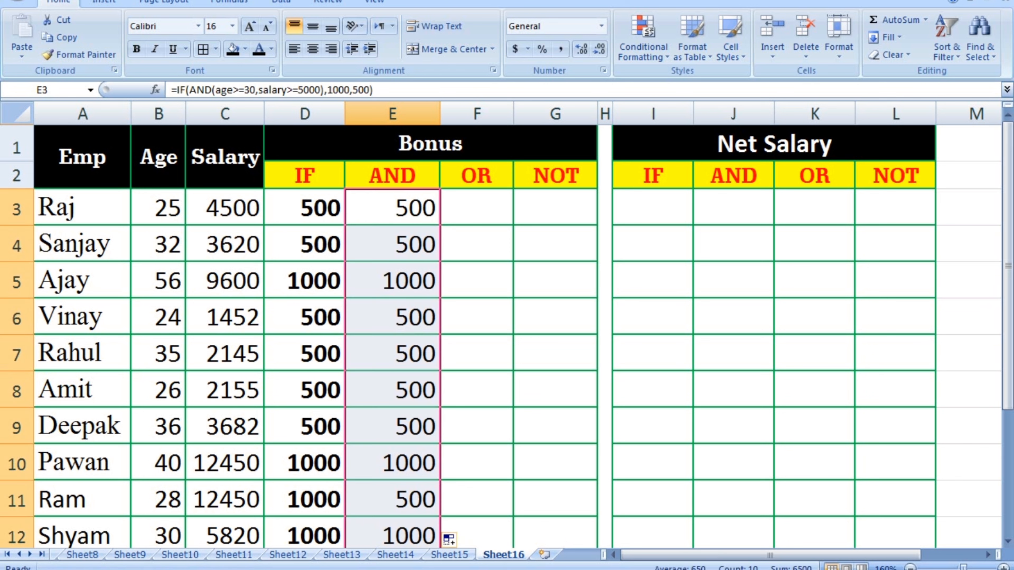
{"action": "left_click", "coordinate": [435, 294]}
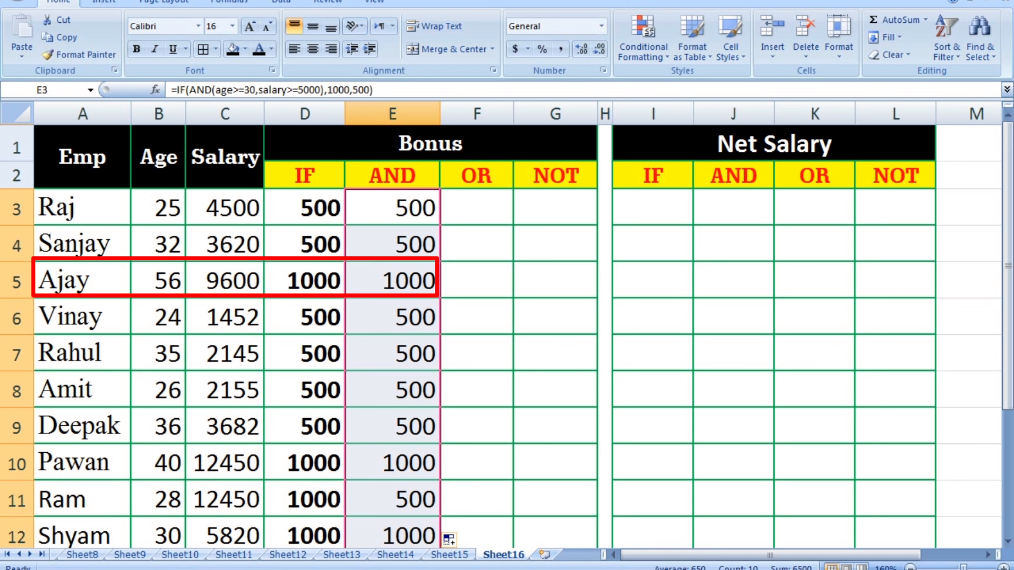
{"action": "left_click_drag", "start_coordinate": [82, 281], "coordinate": [393, 281]}
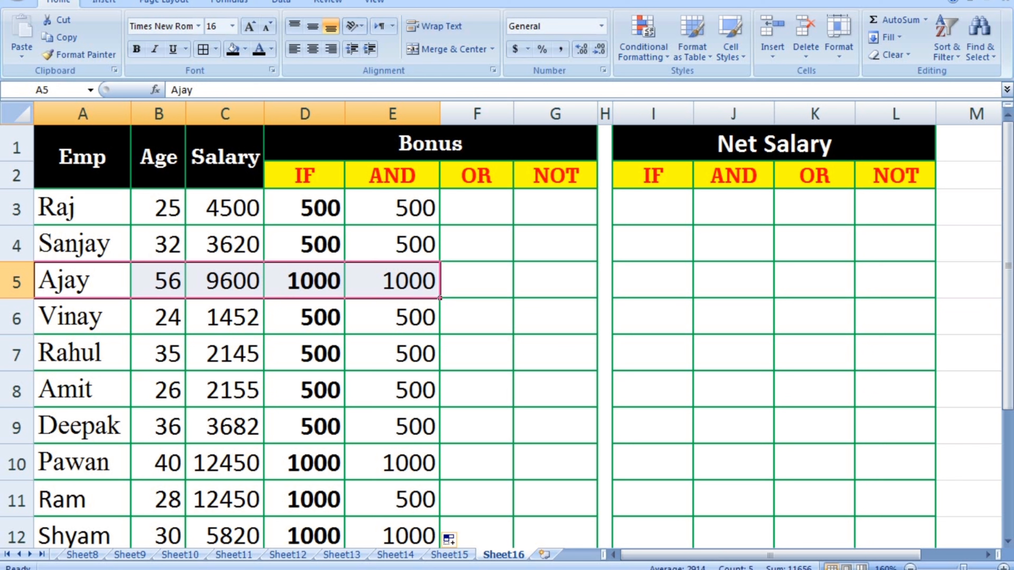
{"action": "left_click_drag", "start_coordinate": [82, 499], "coordinate": [305, 499]}
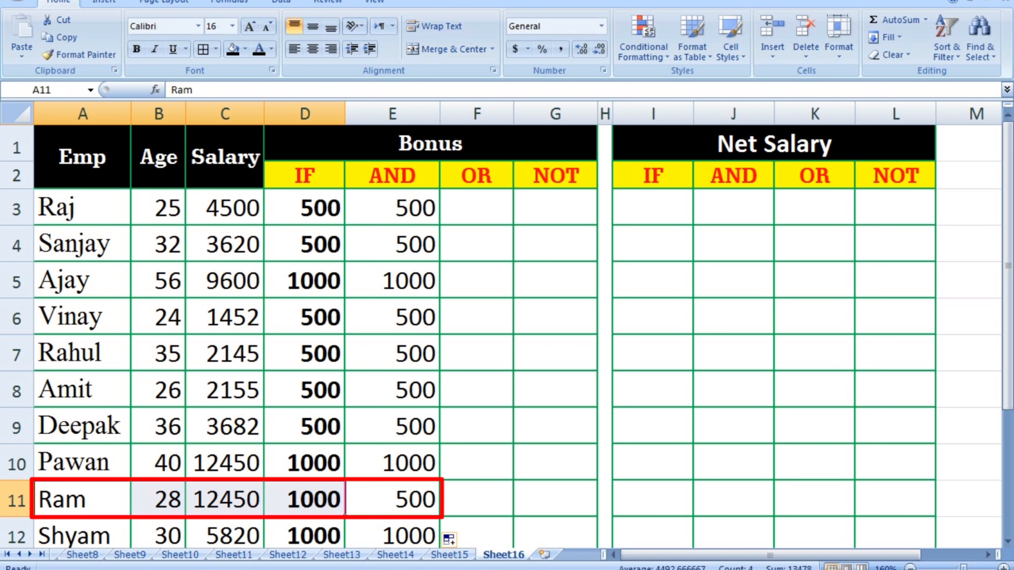
{"action": "left_click_drag", "start_coordinate": [392, 499], "coordinate": [225, 499]}
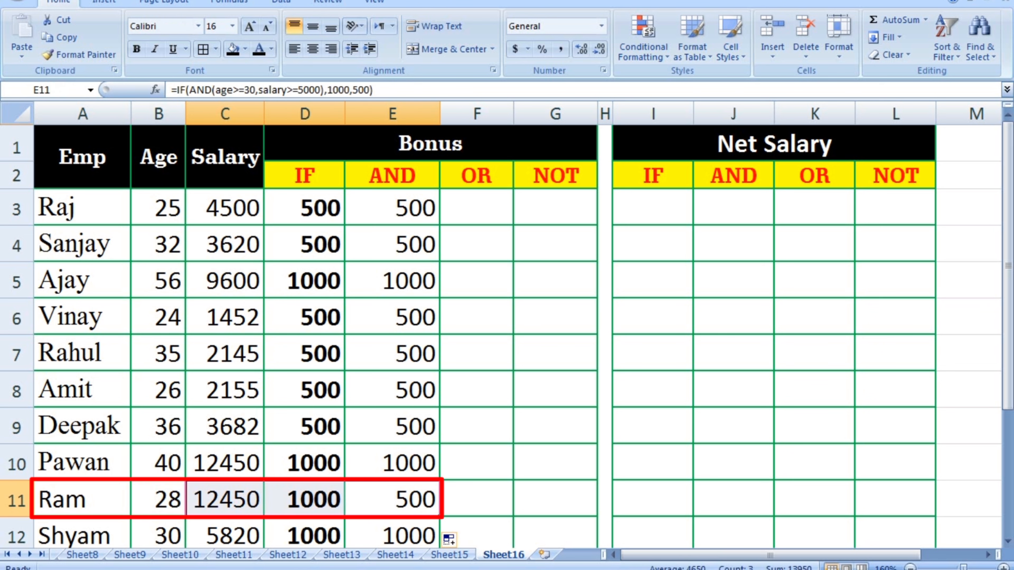
{"action": "left_click", "coordinate": [158, 499]}
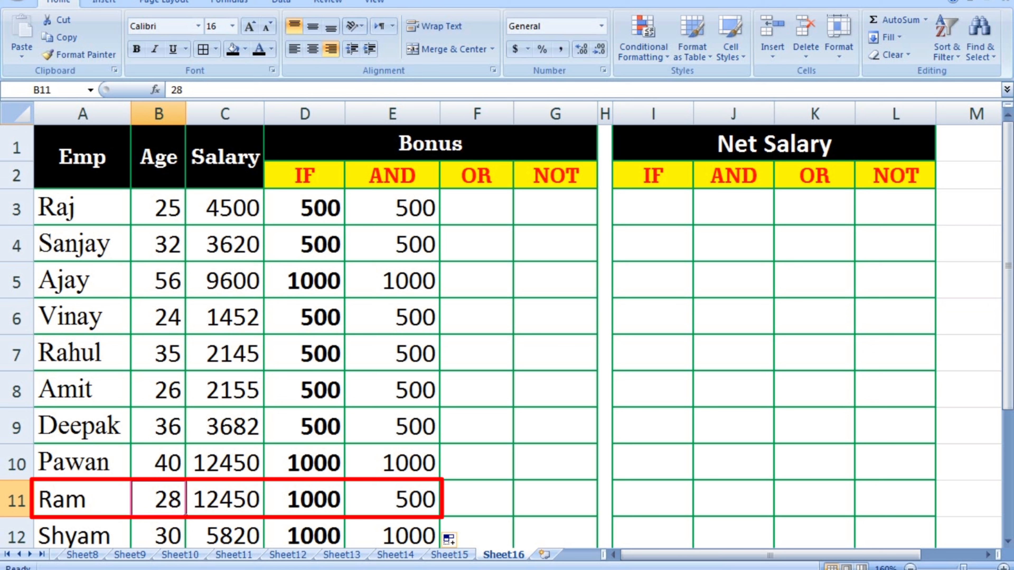
Start an IF formula in F3, the first Bonus OR cell, with a nested OR test whose first condition is age>=30.
{"action": "left_click", "coordinate": [477, 208]}
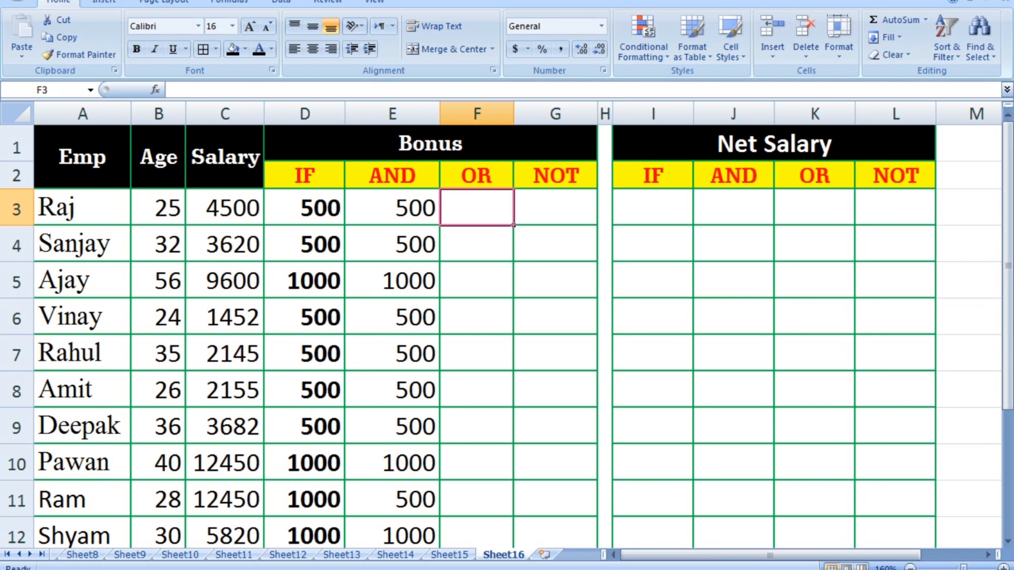
{"action": "type", "text": "="}
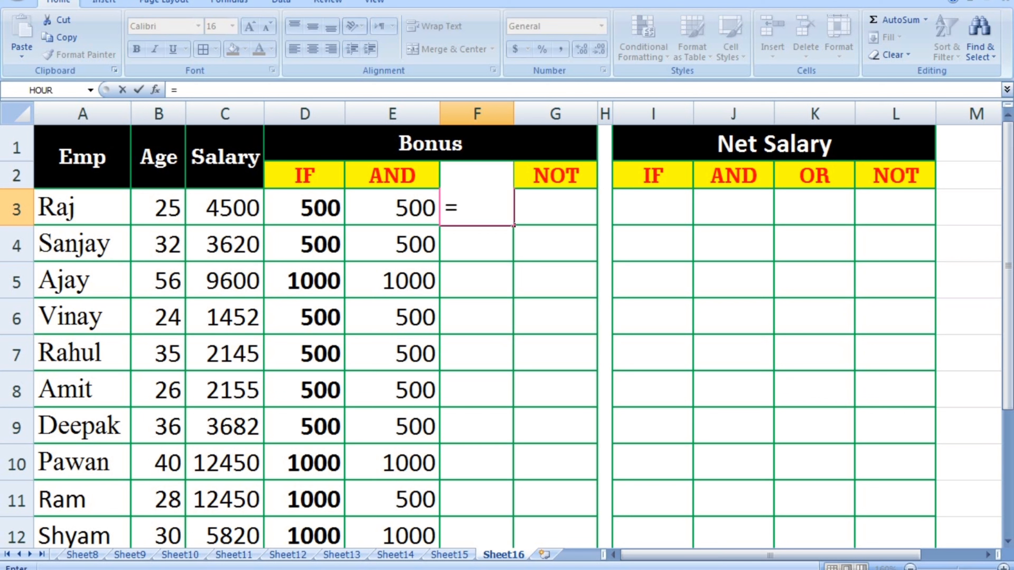
{"action": "type", "text": "if"}
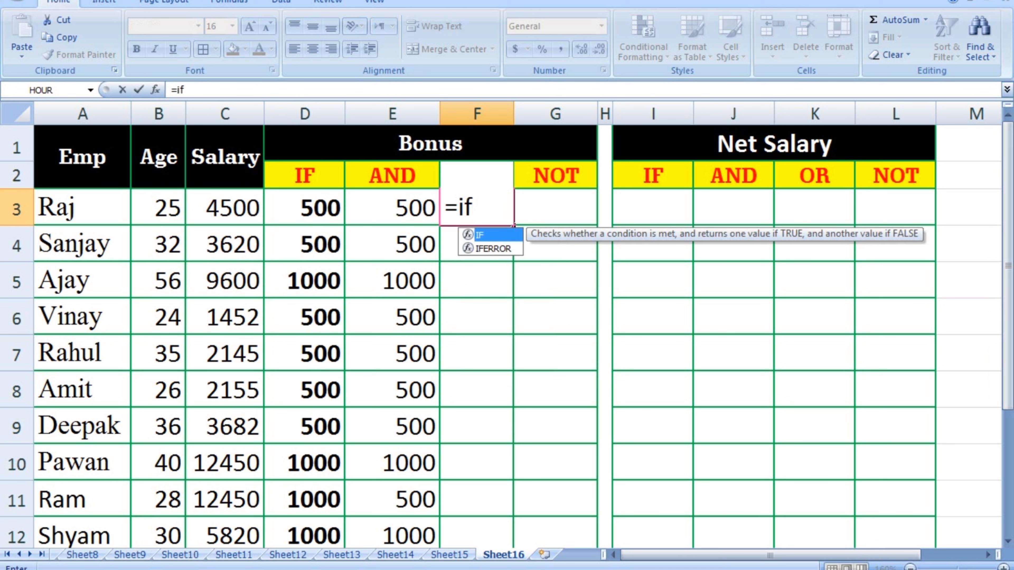
{"action": "type", "text": "("}
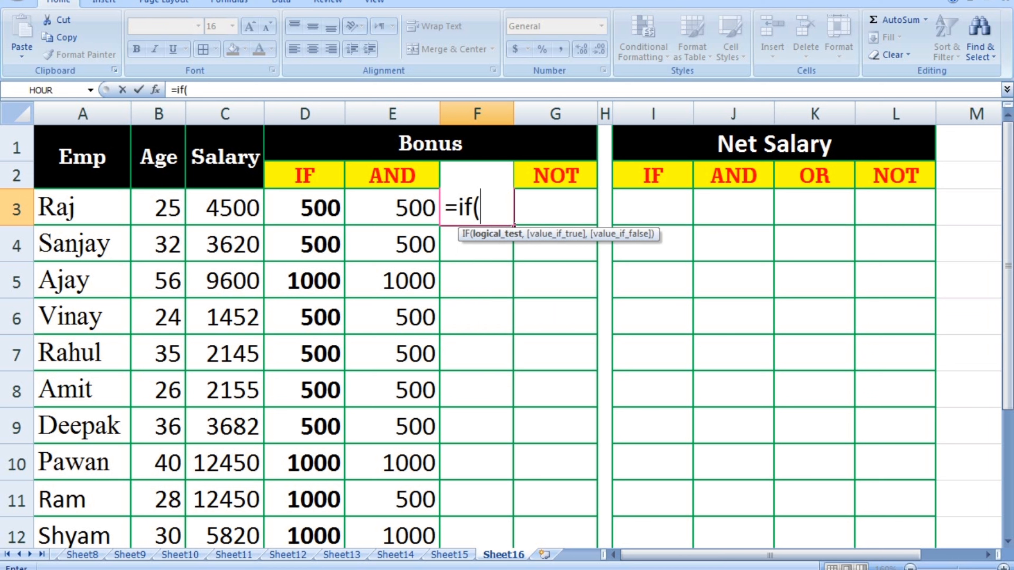
{"action": "type", "text": "or"}
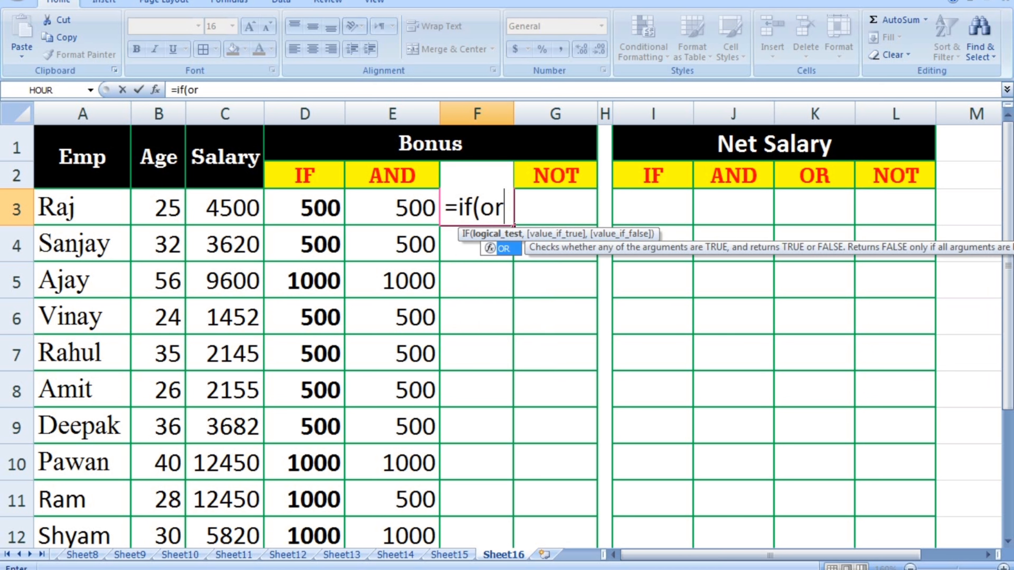
{"action": "type", "text": "("}
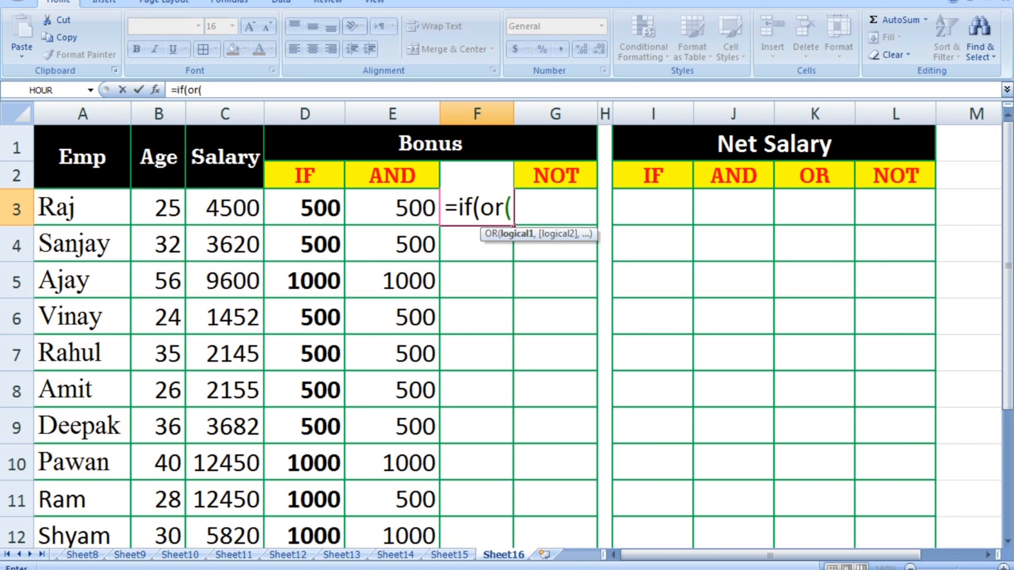
{"action": "left_click_drag", "start_coordinate": [160, 207], "coordinate": [184, 539]}
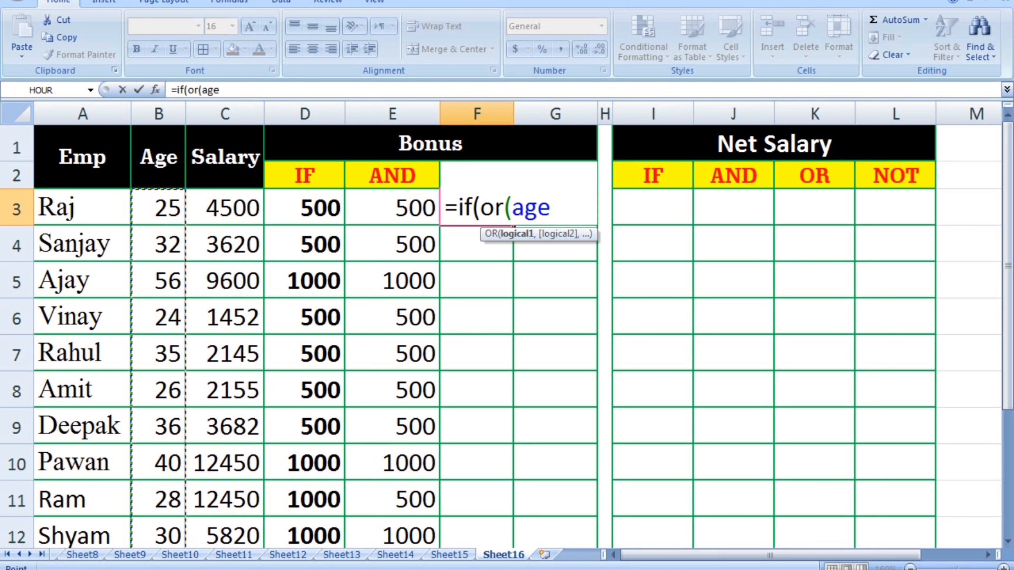
{"action": "type", "text": ">=30"}
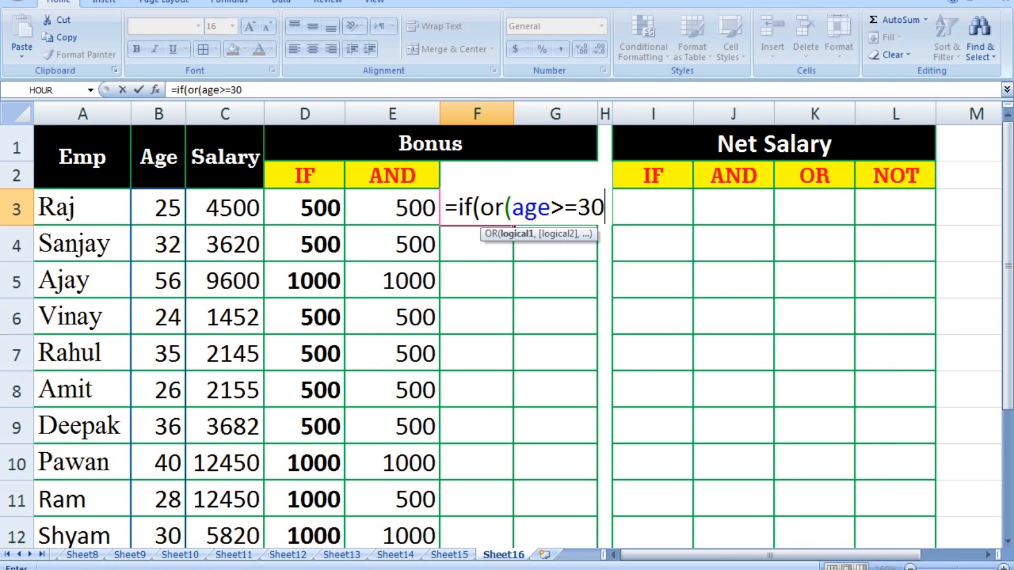
Complete the F3 formula with salary>=5000 as the second OR condition, returning 1000 if true and 500 if false.
{"action": "type", "text": ",salary>"}
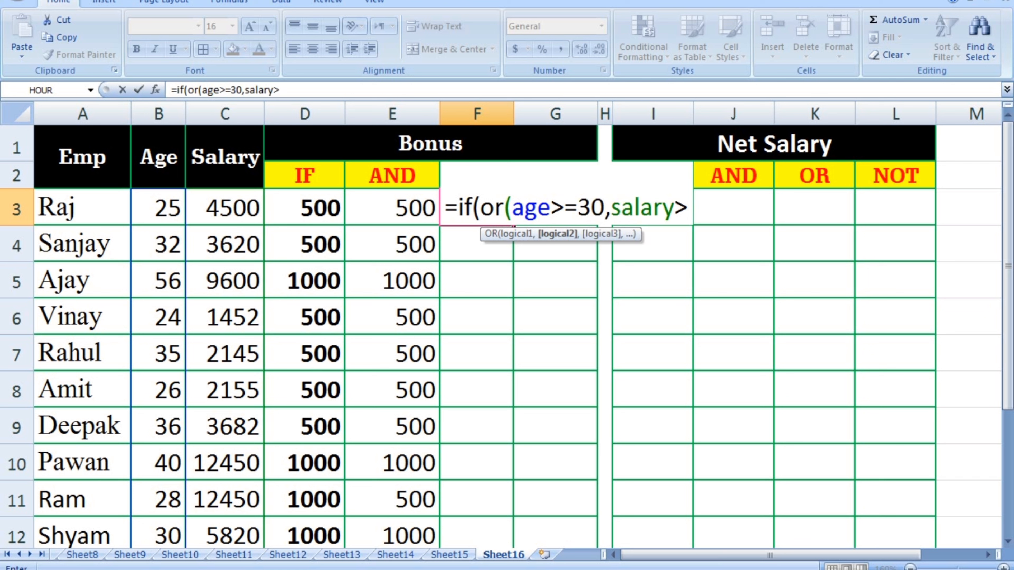
{"action": "type", "text": "="}
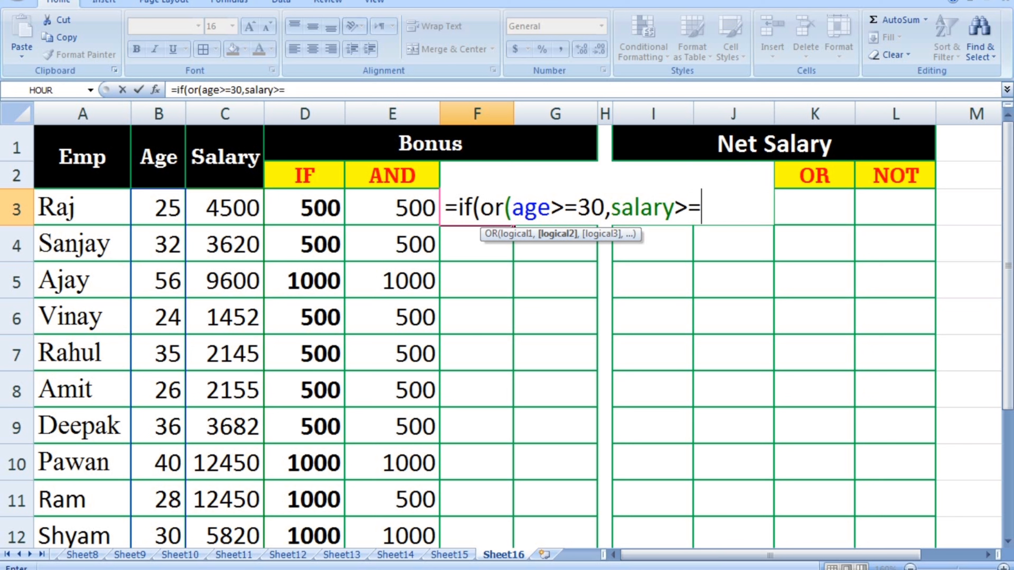
{"action": "type", "text": "5000"}
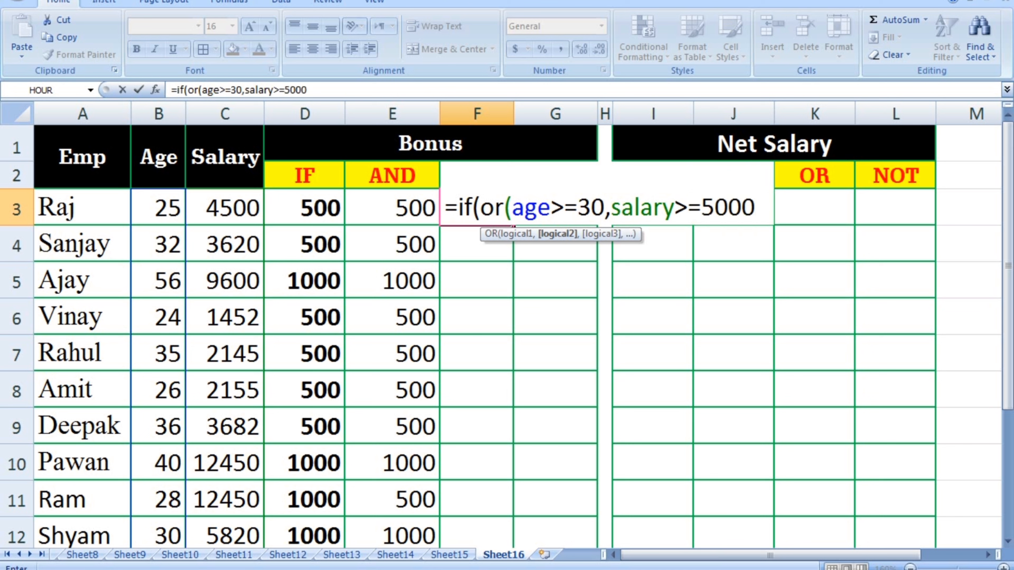
{"action": "type", "text": ")"}
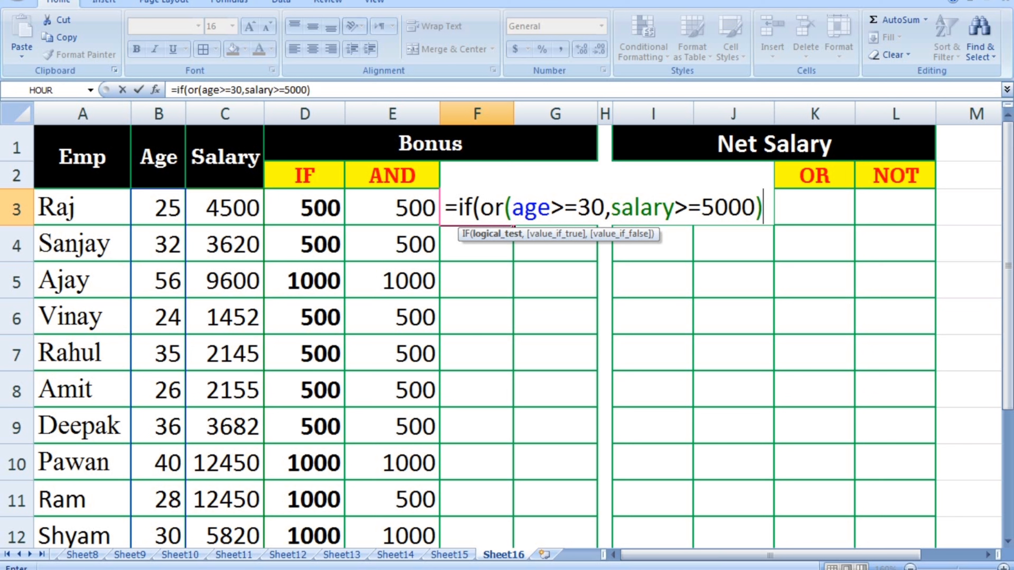
{"action": "type", "text": ",100"}
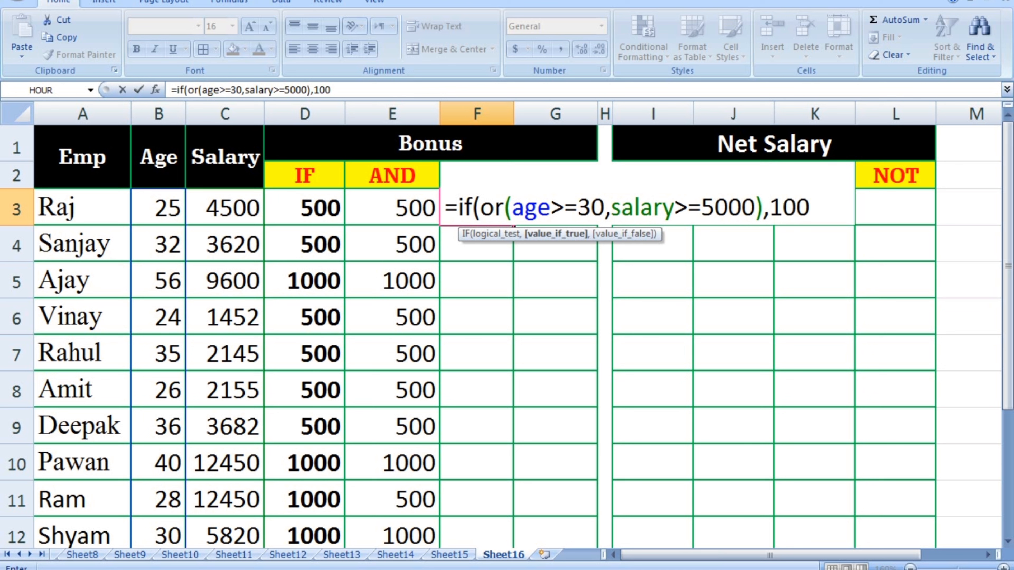
{"action": "type", "text": "0,50"}
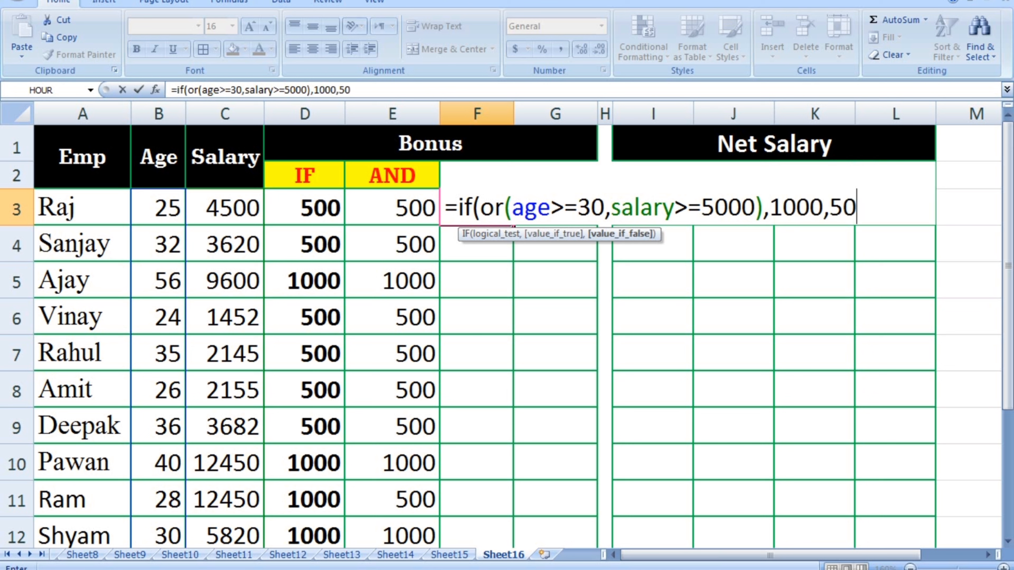
{"action": "type", "text": "0)"}
{"action": "key", "text": "Return"}
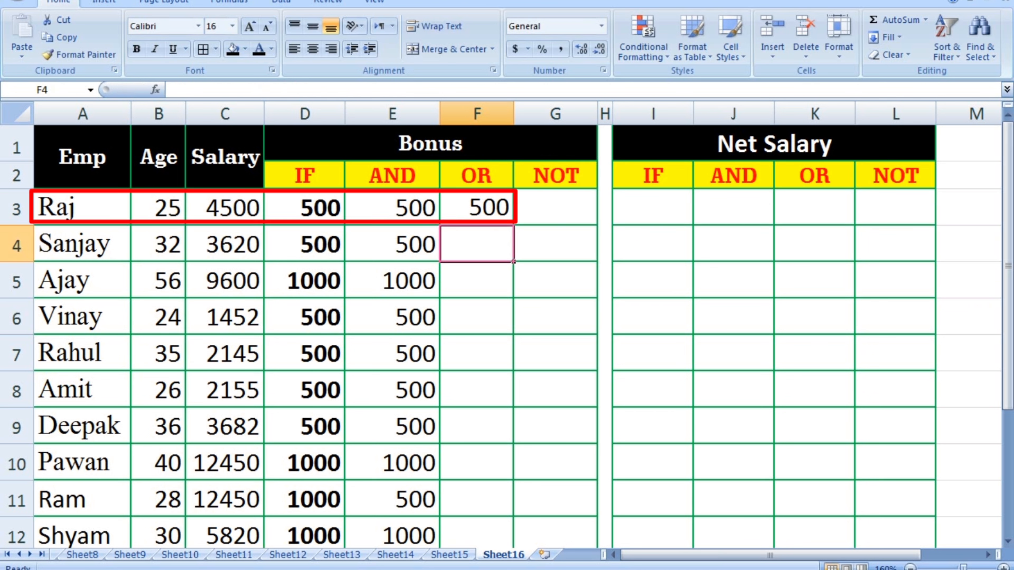
Fill the OR bonus formula from F3 down through F12 and check row 4 against its salary and age.
{"action": "key", "text": "Up"}
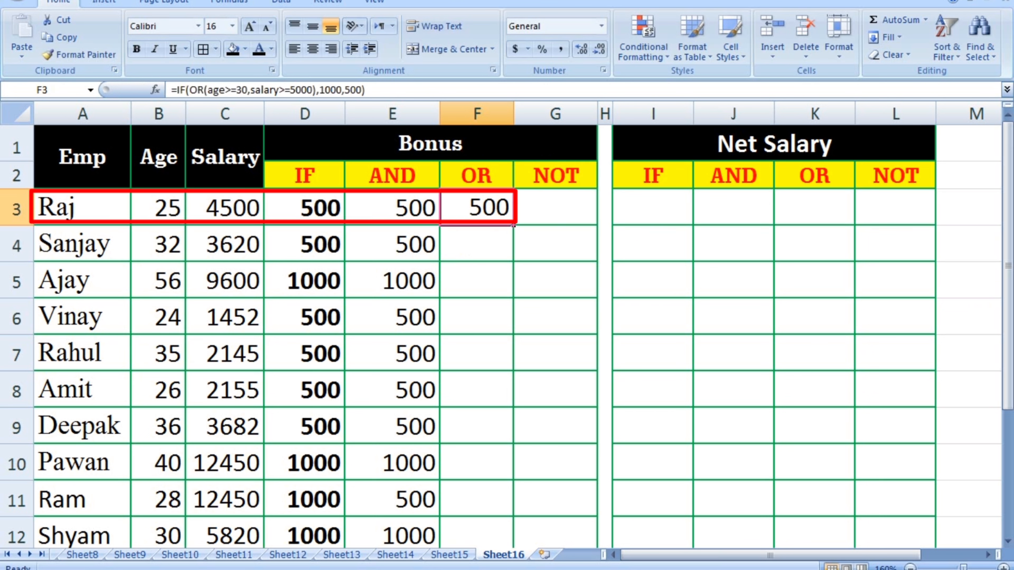
{"action": "left_click_drag", "start_coordinate": [514, 225], "coordinate": [514, 545]}
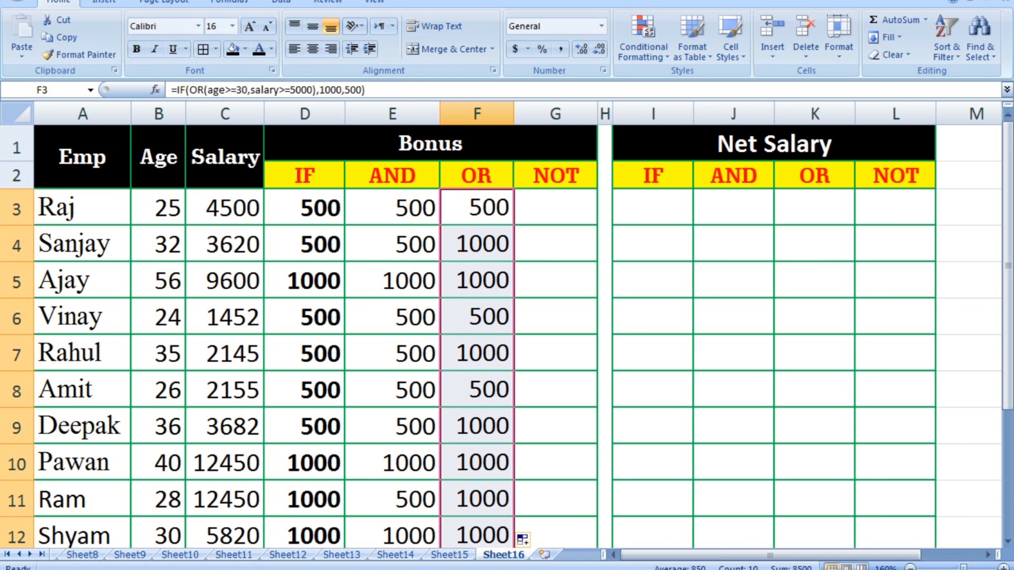
{"action": "key", "text": "Down"}
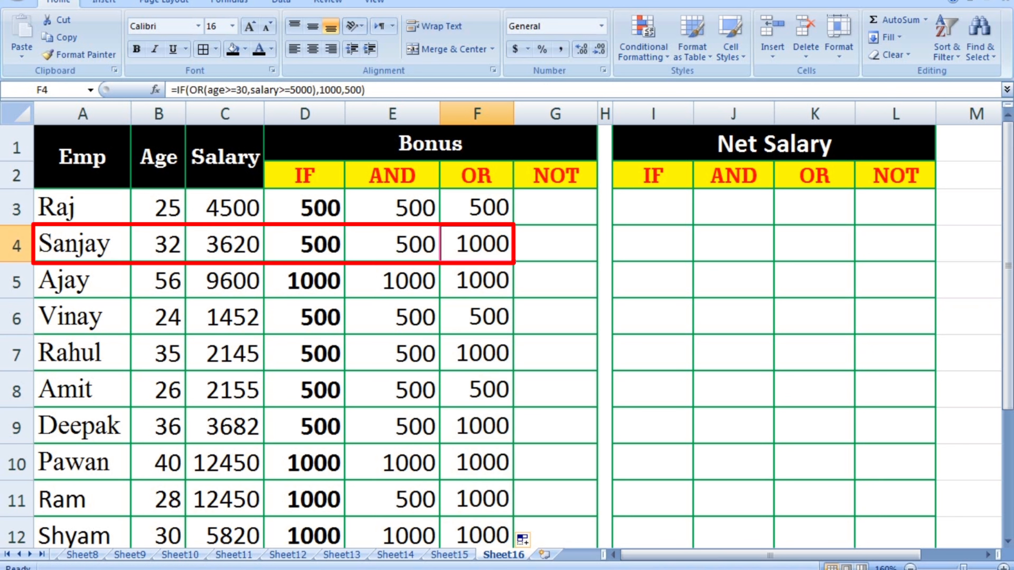
{"action": "left_click", "coordinate": [224, 243]}
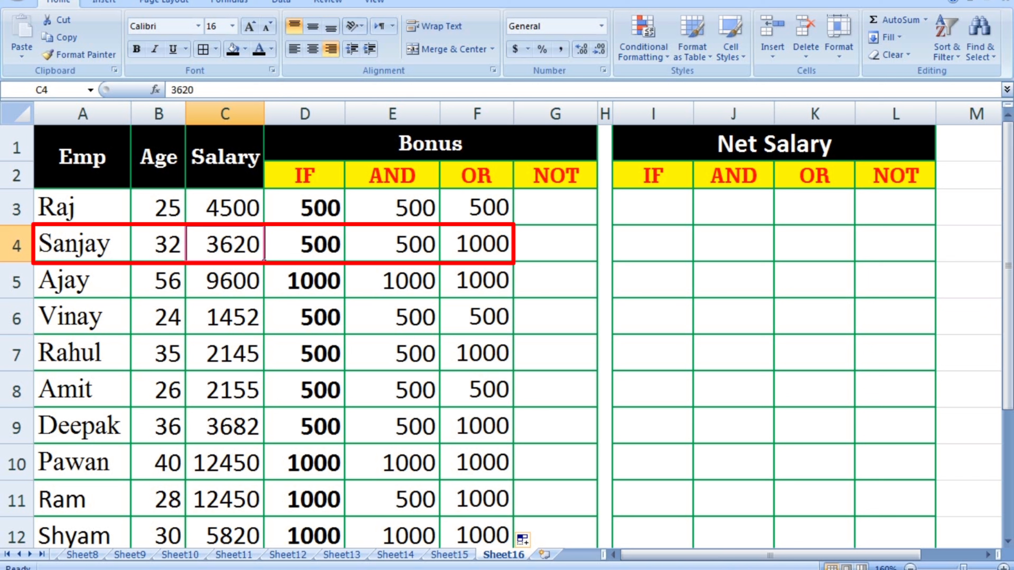
{"action": "key", "text": "Left"}
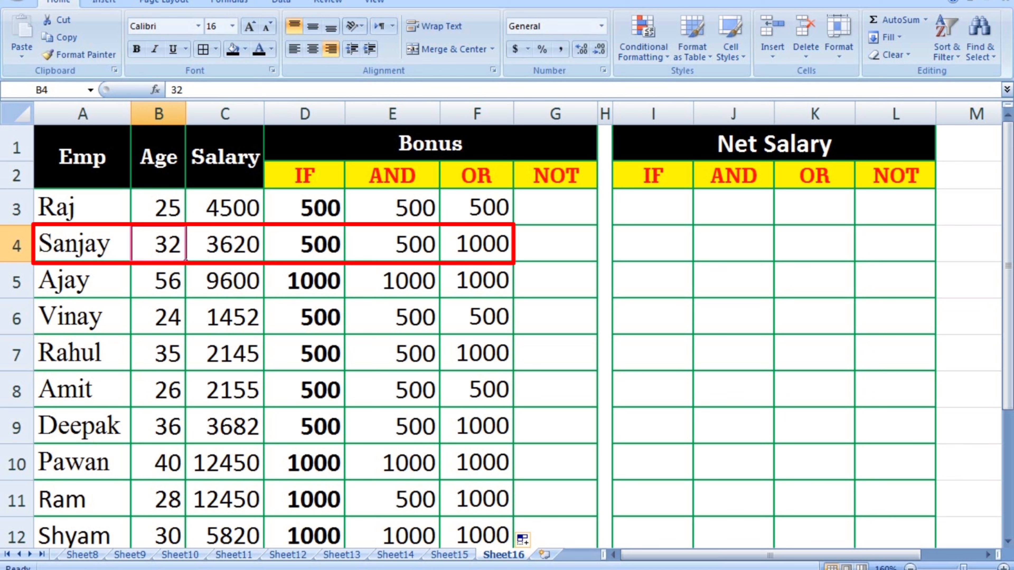
Start an IF formula in G3, the first Bonus NOT cell, with a nested NOT test on salary<5000.
{"action": "left_click", "coordinate": [555, 207]}
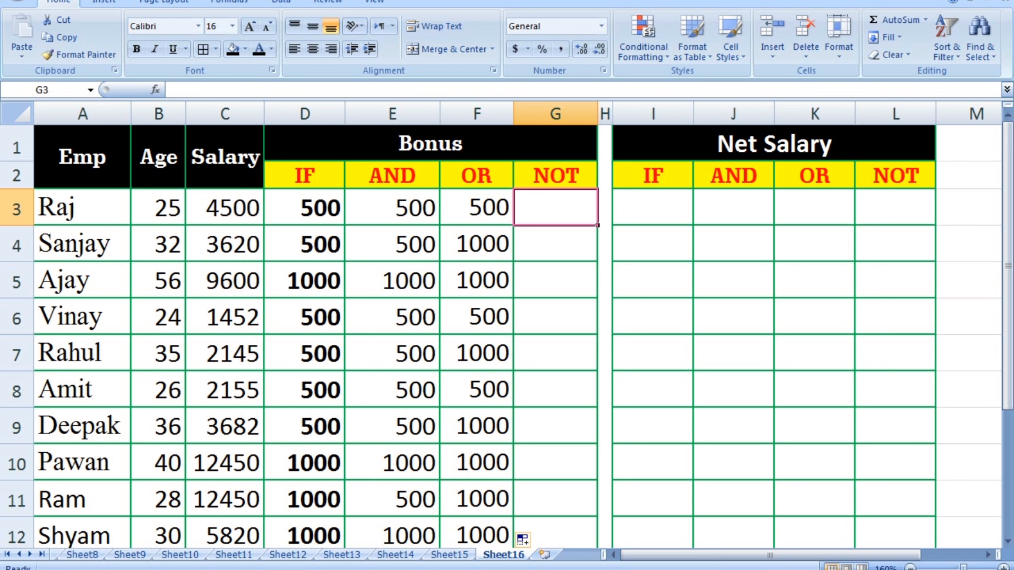
{"action": "type", "text": "=i"}
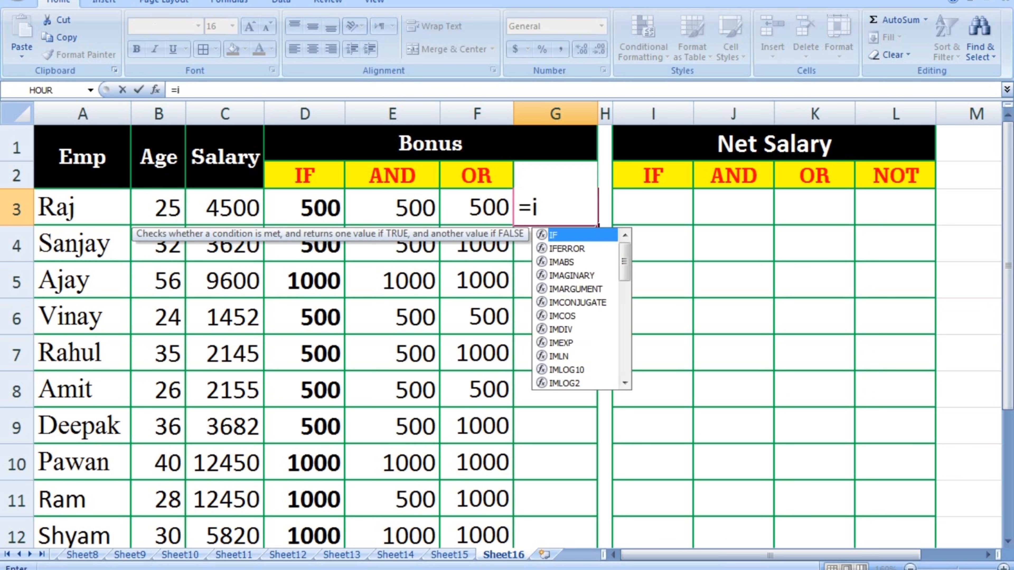
{"action": "type", "text": "f("}
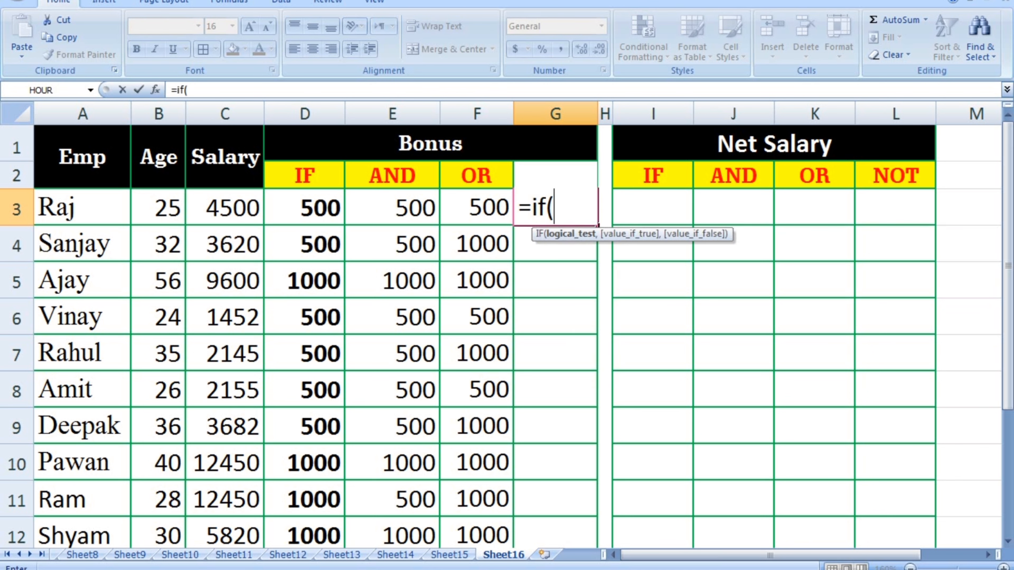
{"action": "type", "text": "n"}
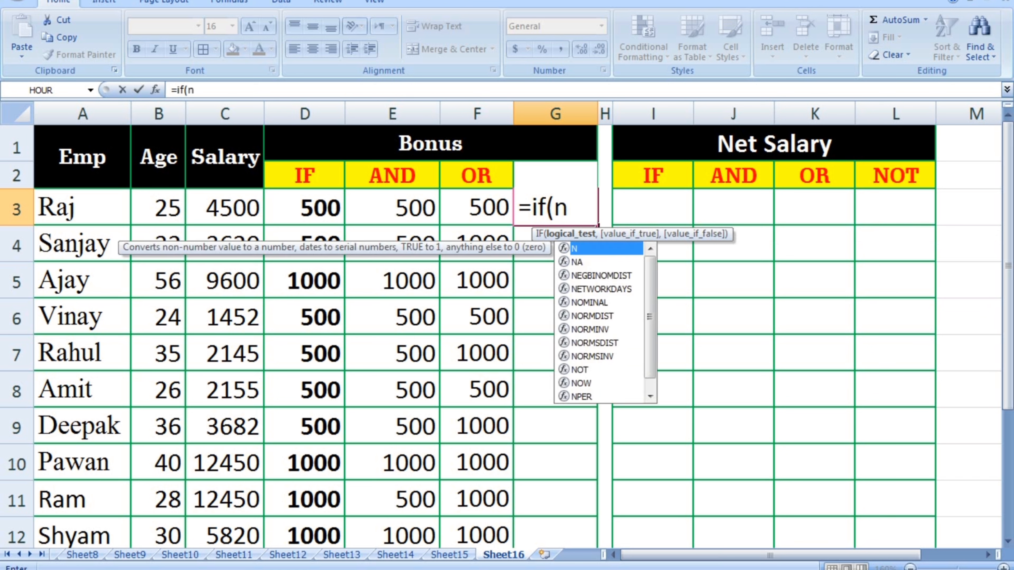
{"action": "type", "text": "ot"}
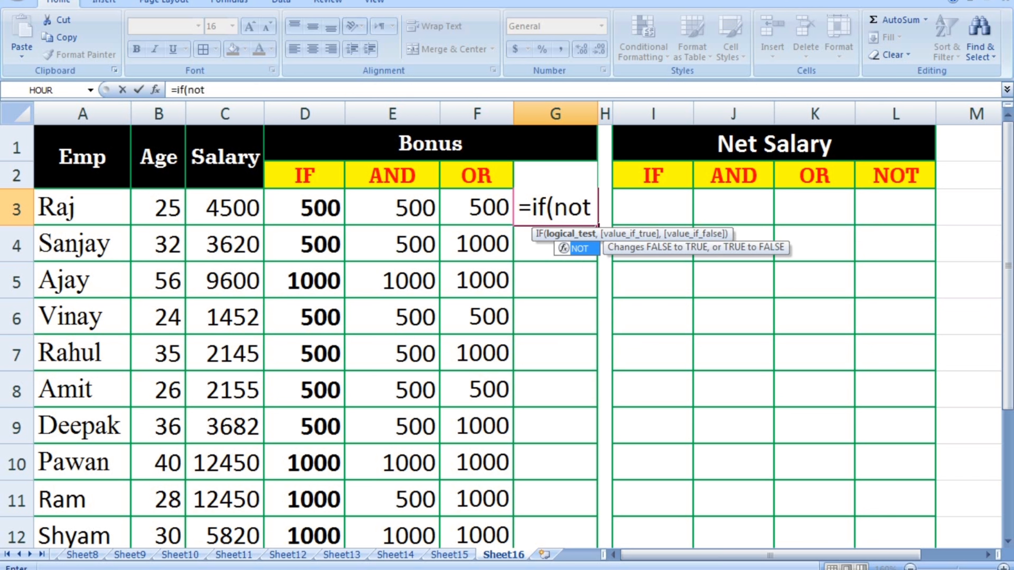
{"action": "type", "text": "("}
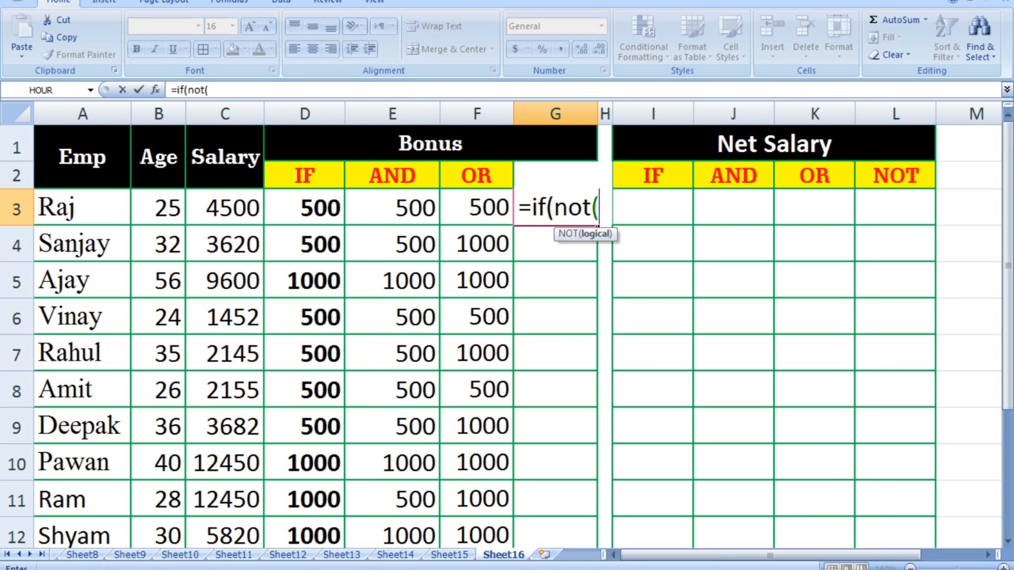
{"action": "left_click_drag", "start_coordinate": [223, 207], "coordinate": [256, 541]}
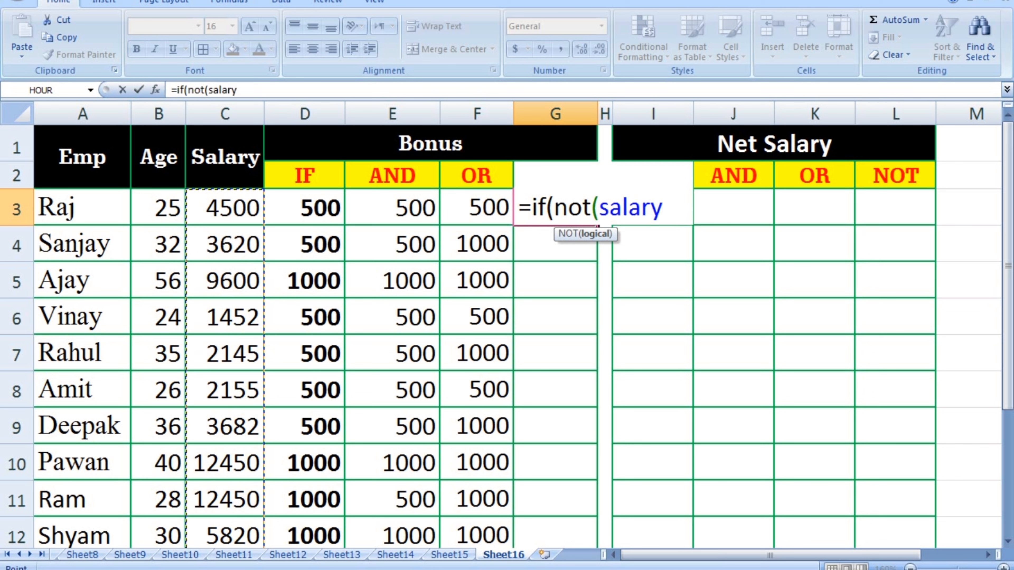
{"action": "type", "text": "<"}
{"action": "type", "text": "5"}
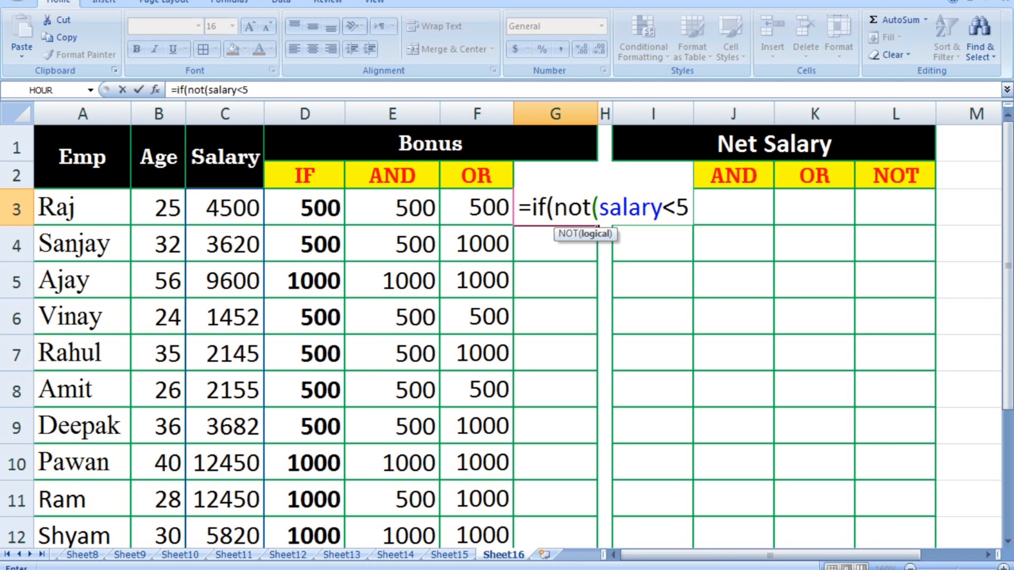
{"action": "type", "text": "000"}
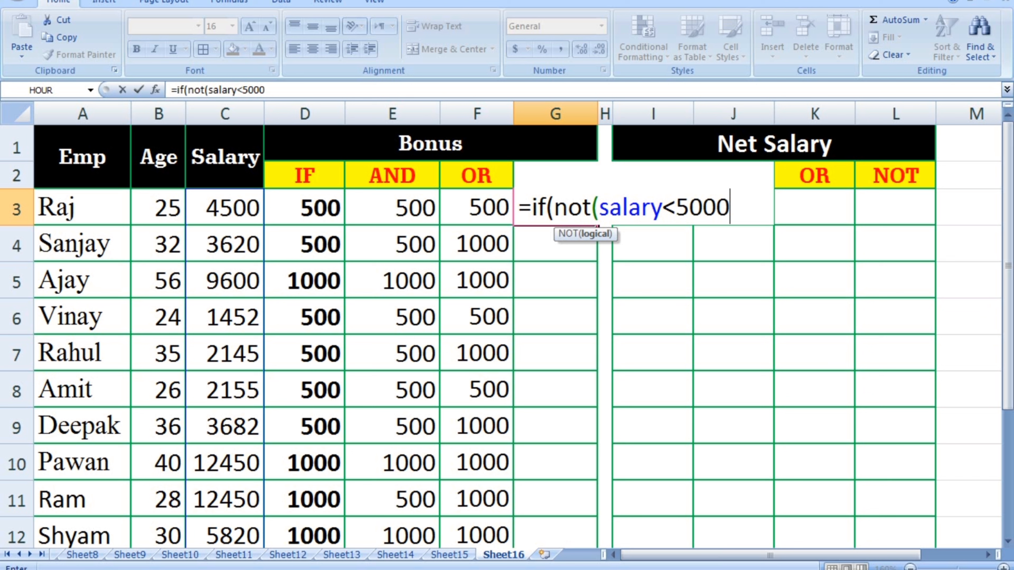
Complete the G3 formula to return 1000 if true and 500 if false, and fill it down through G12.
{"action": "type", "text": "),1000"}
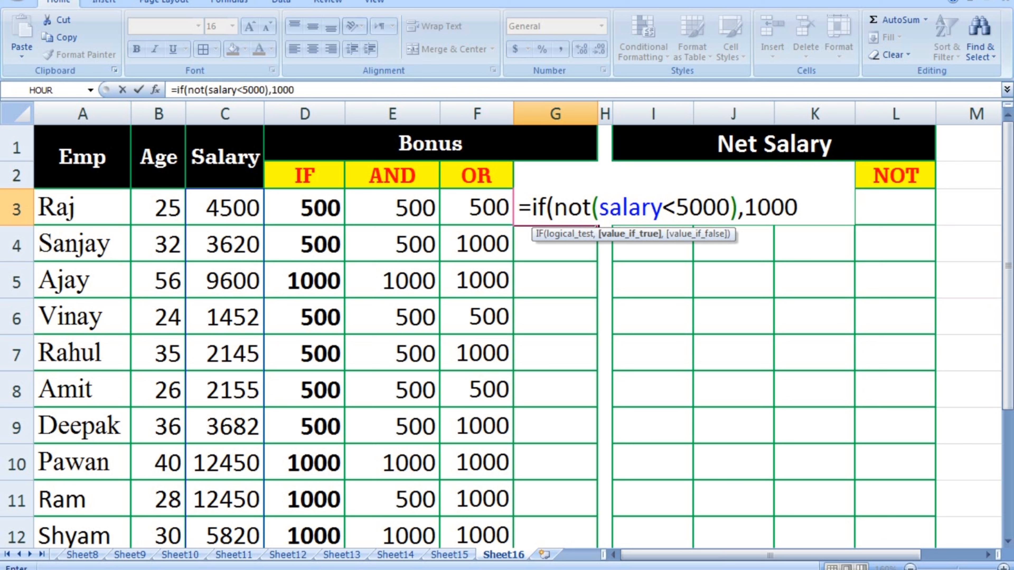
{"action": "type", "text": ",500"}
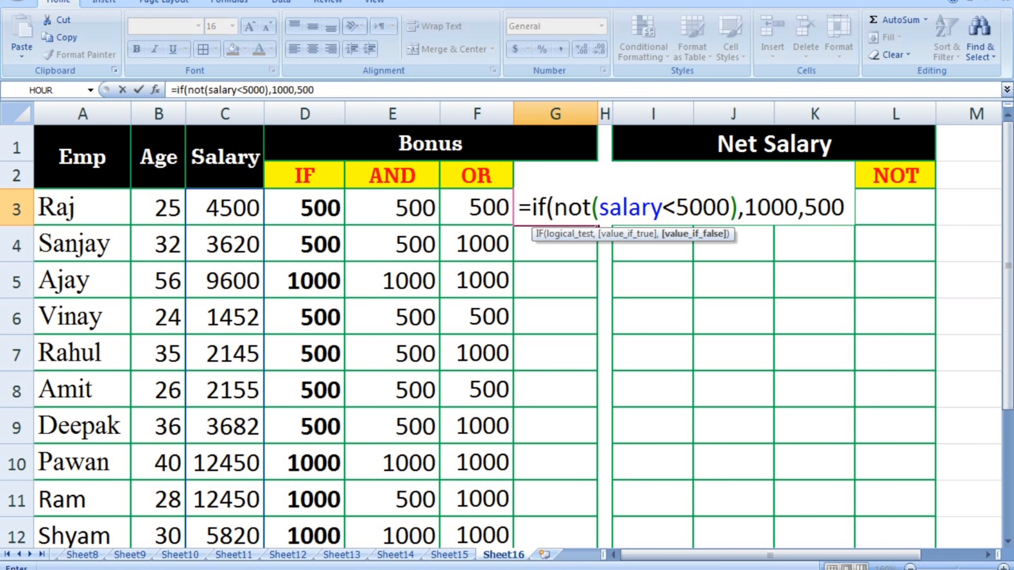
{"action": "type", "text": ")"}
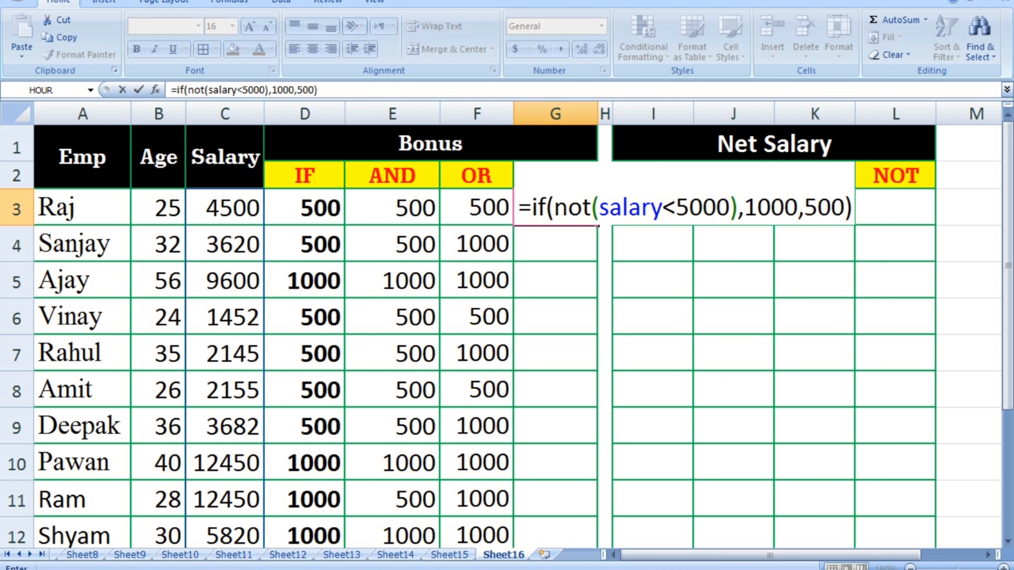
{"action": "key", "text": "Return"}
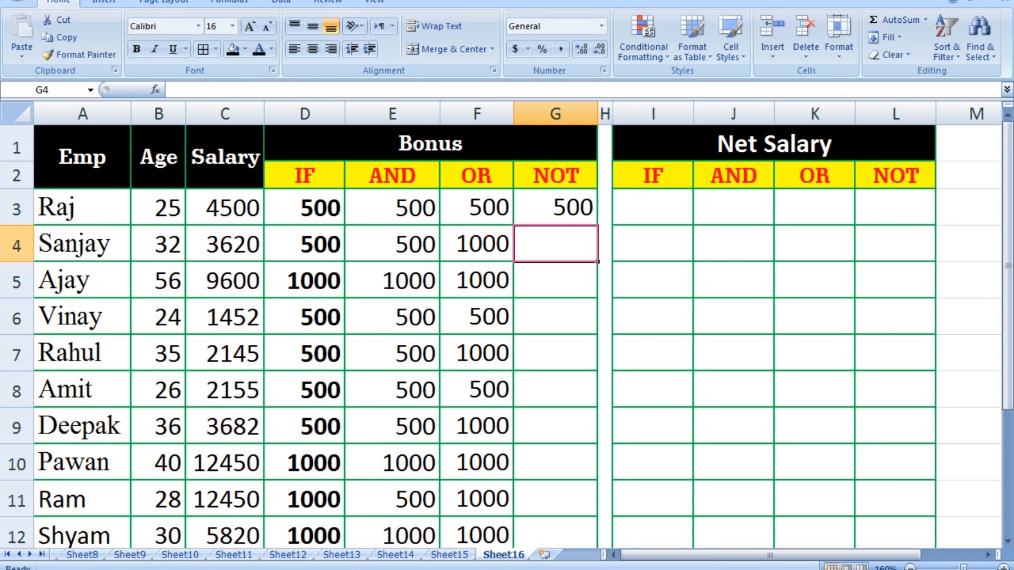
{"action": "left_click", "coordinate": [555, 207]}
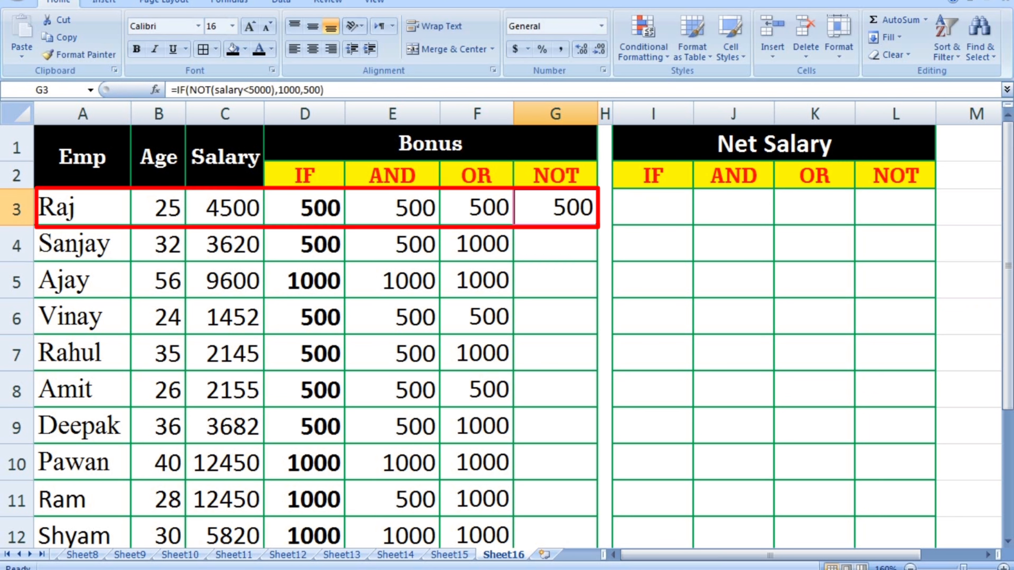
{"action": "left_click_drag", "start_coordinate": [597, 226], "coordinate": [597, 545]}
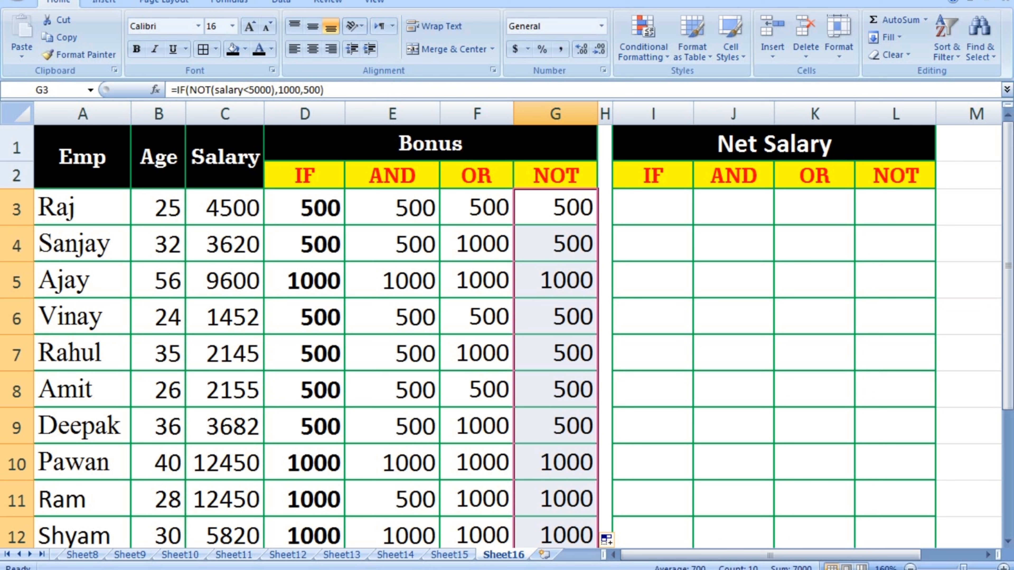
Enter =salary+D3:D12 in I3, the first Net Salary IF cell.
{"action": "left_click", "coordinate": [653, 207]}
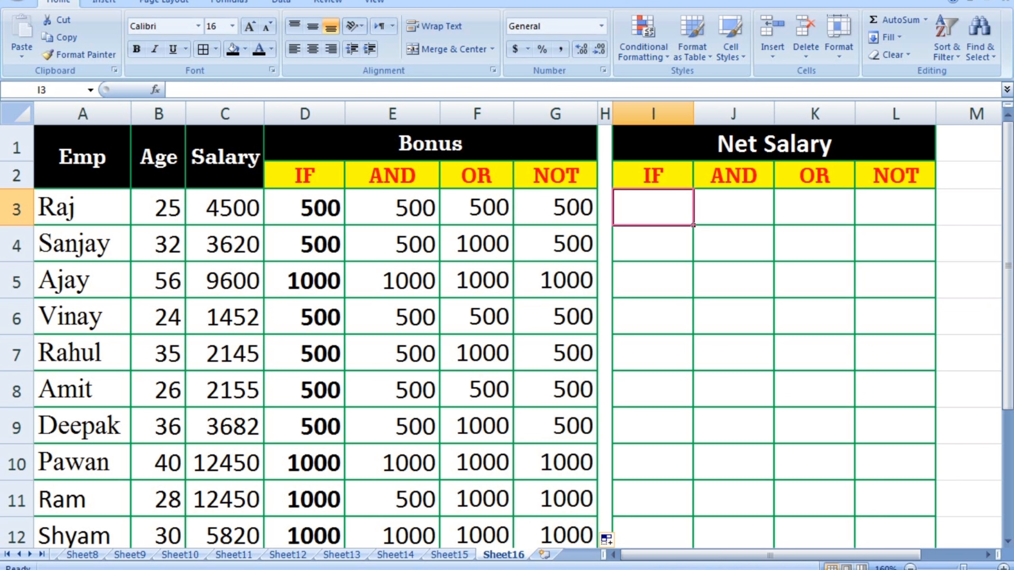
{"action": "type", "text": "="}
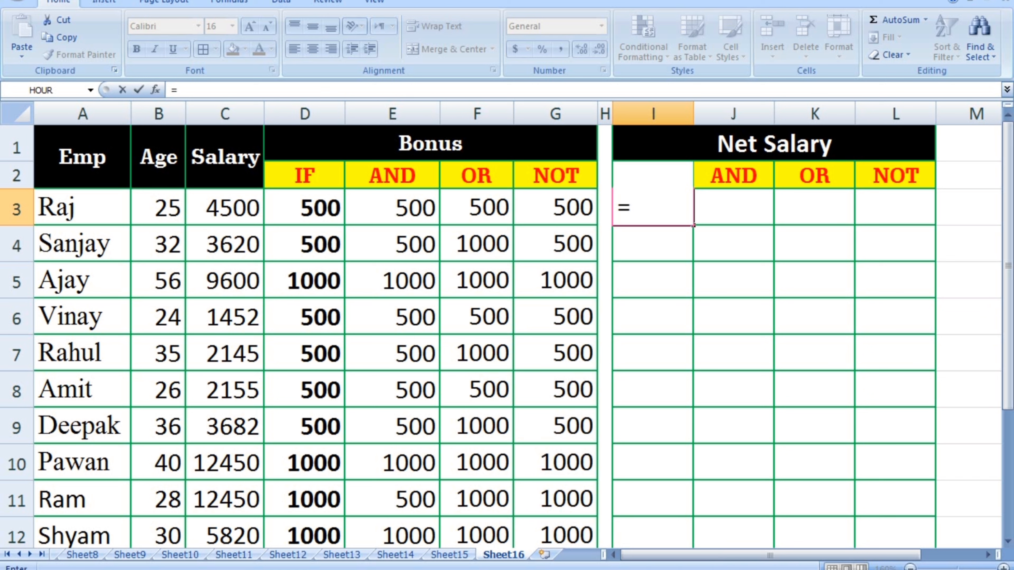
{"action": "left_click_drag", "start_coordinate": [225, 208], "coordinate": [225, 535]}
{"action": "type", "text": "+"}
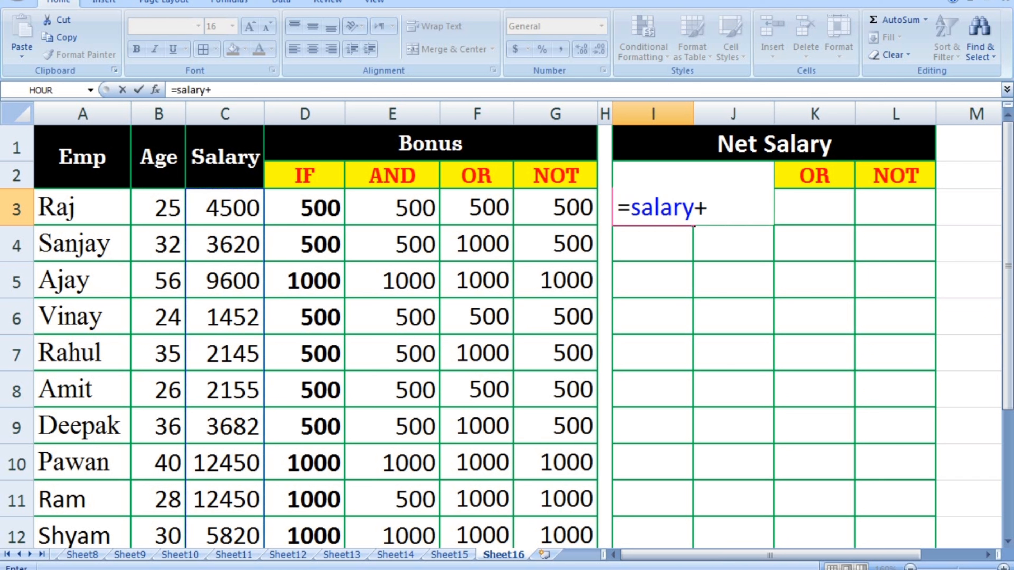
{"action": "left_click_drag", "start_coordinate": [305, 207], "coordinate": [346, 551]}
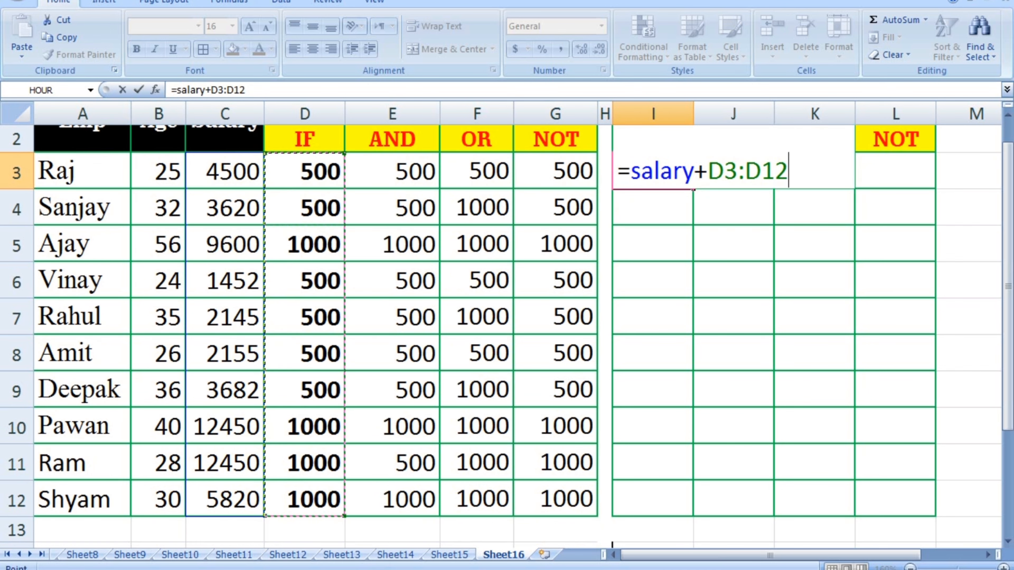
{"action": "key", "text": "Return"}
Fill the IF net salary formula from I3 down through I12.
{"action": "scroll", "coordinate": [507, 319], "scroll_direction": "up", "scroll_amount": 1}
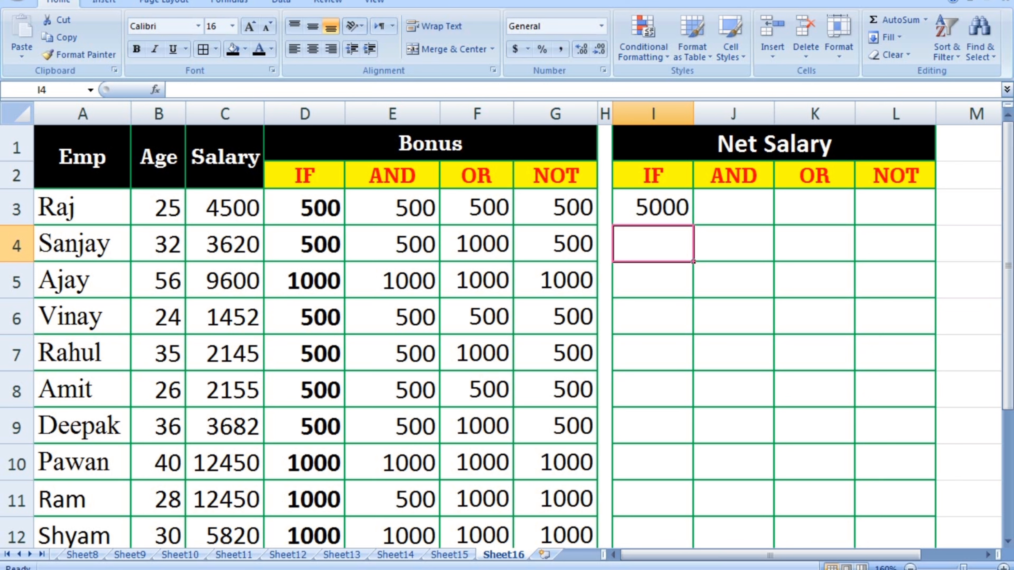
{"action": "left_click", "coordinate": [653, 207]}
{"action": "left_click_drag", "start_coordinate": [693, 225], "coordinate": [693, 507]}
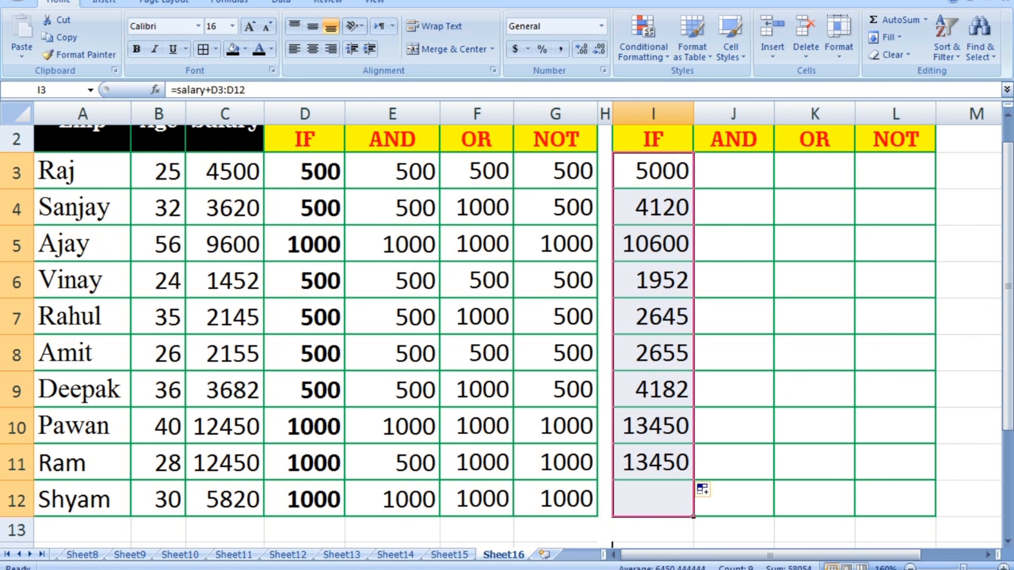
Enter =salary+E3:E12 in J3, the first Net Salary AND cell.
{"action": "scroll", "coordinate": [507, 319], "scroll_direction": "up", "scroll_amount": 1}
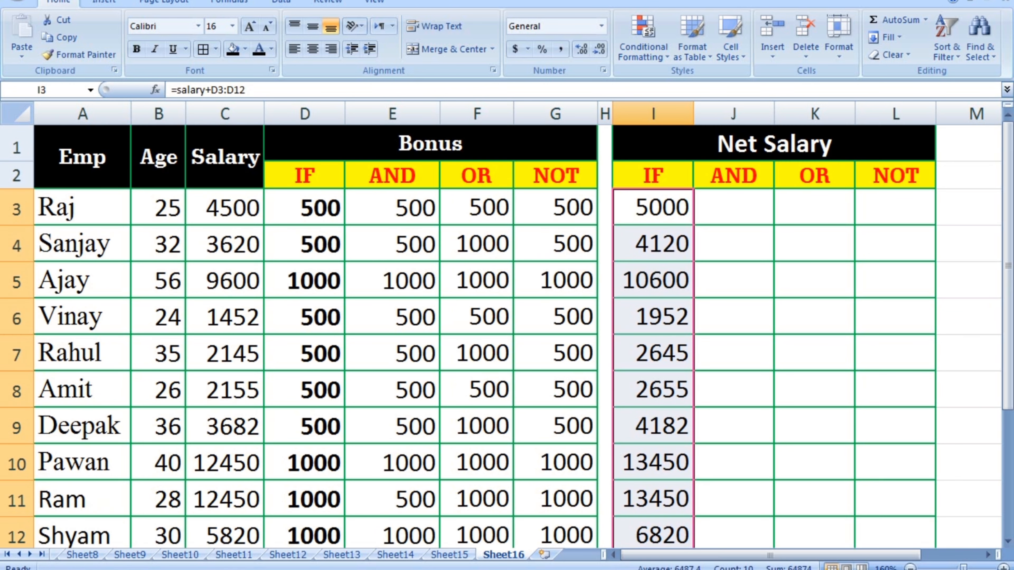
{"action": "left_click", "coordinate": [733, 208]}
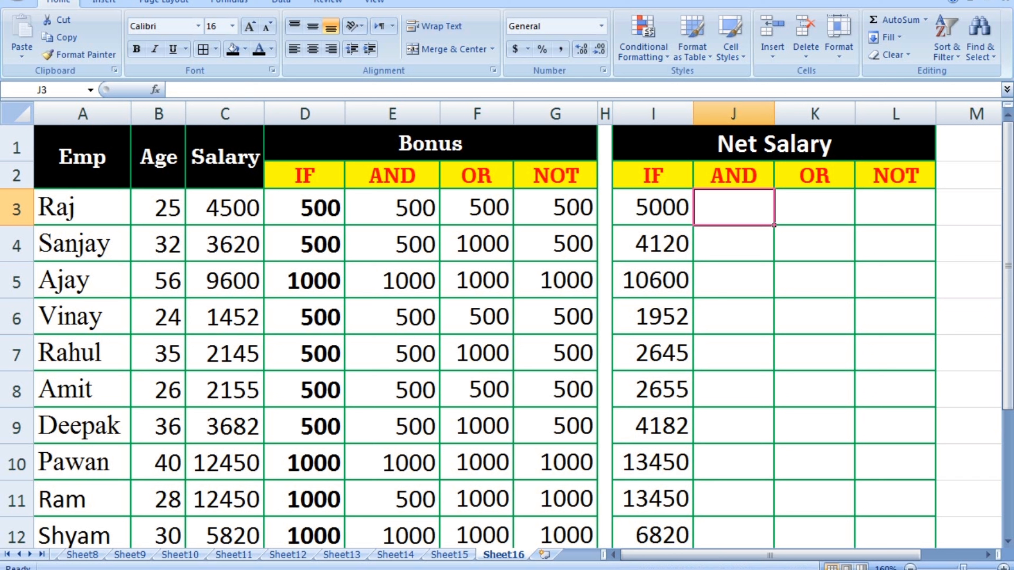
{"action": "type", "text": "="}
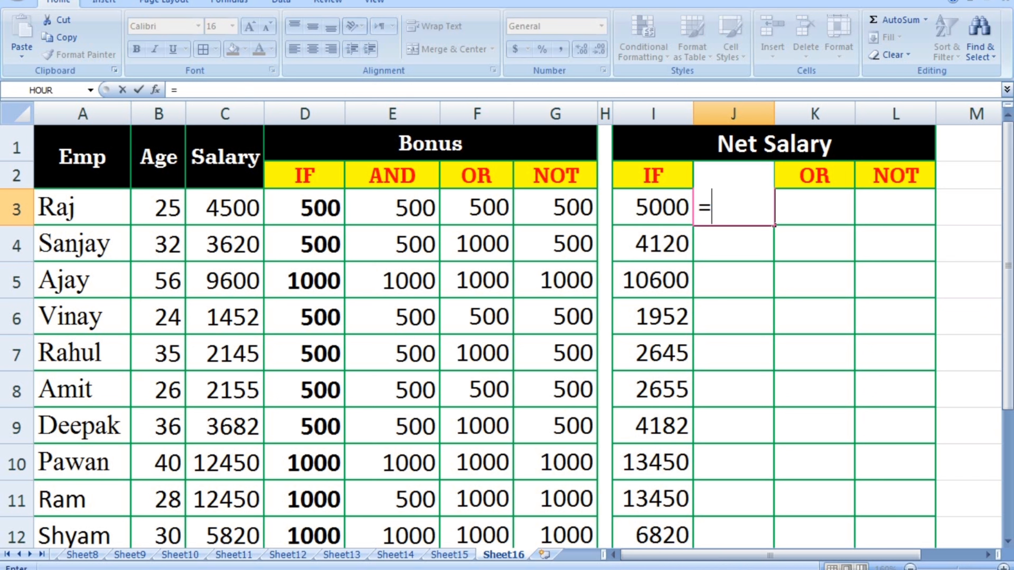
{"action": "left_click_drag", "start_coordinate": [223, 208], "coordinate": [239, 434]}
{"action": "key", "text": "BackSpace"}
{"action": "key", "text": "BackSpace"}
{"action": "key", "text": "BackSpace"}
{"action": "key", "text": "BackSpace"}
{"action": "key", "text": "BackSpace"}
{"action": "type", "text": "salary"}
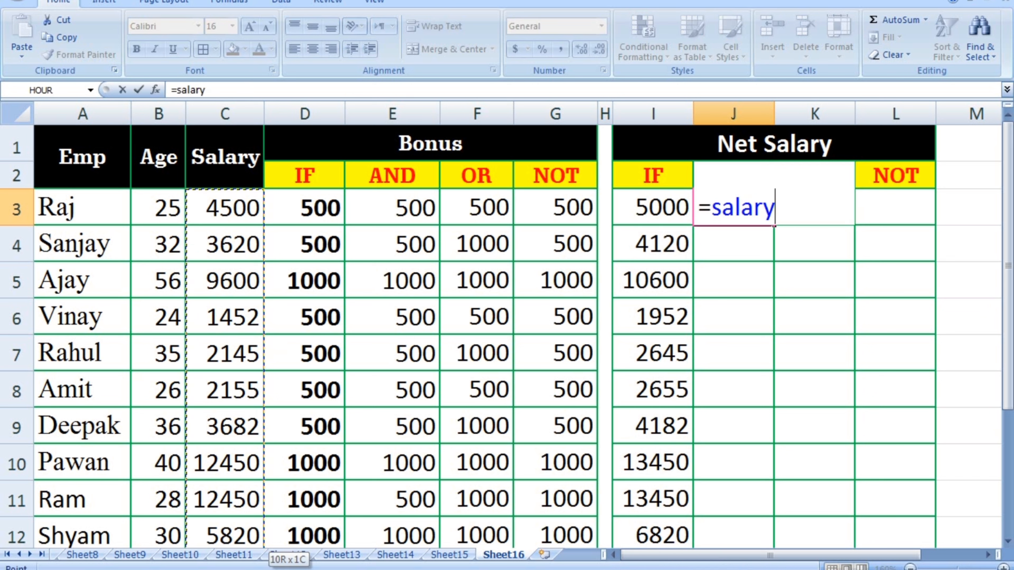
{"action": "type", "text": "+"}
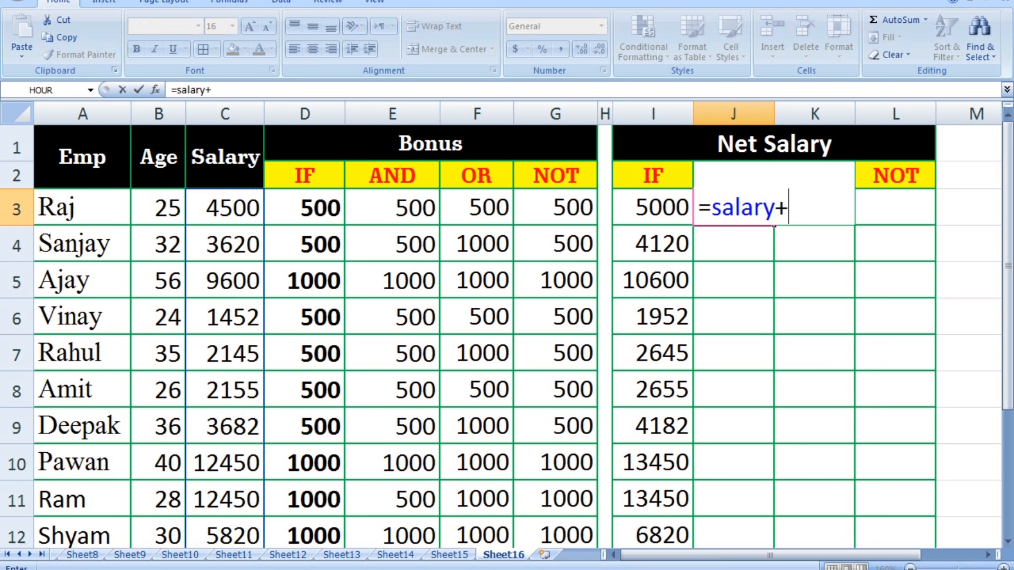
{"action": "left_click_drag", "start_coordinate": [392, 208], "coordinate": [395, 511]}
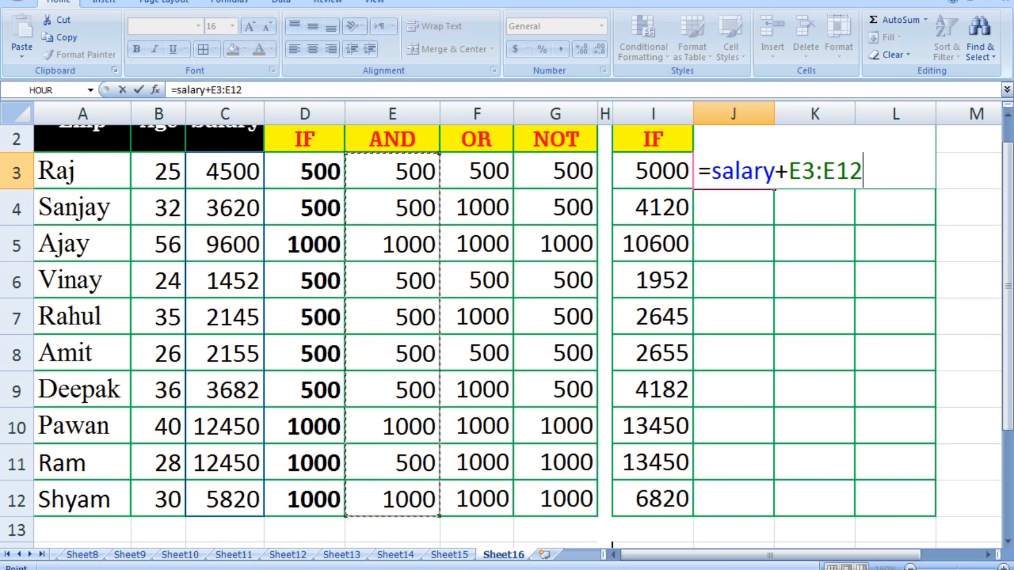
{"action": "key", "text": "Return"}
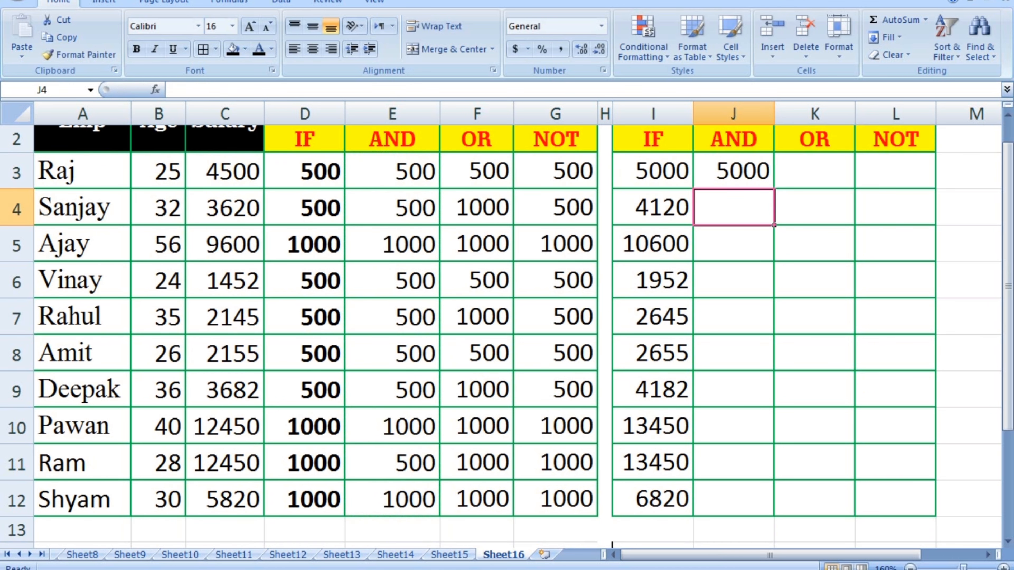
Fill the AND net salary formula from J3 down through J12.
{"action": "scroll", "coordinate": [507, 320], "scroll_direction": "up", "scroll_amount": 1}
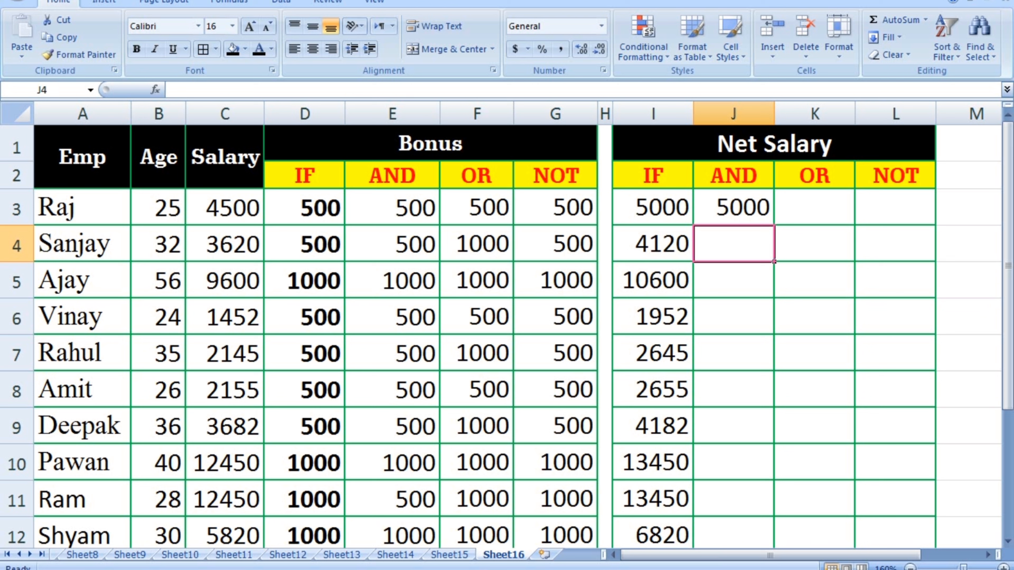
{"action": "left_click", "coordinate": [733, 208]}
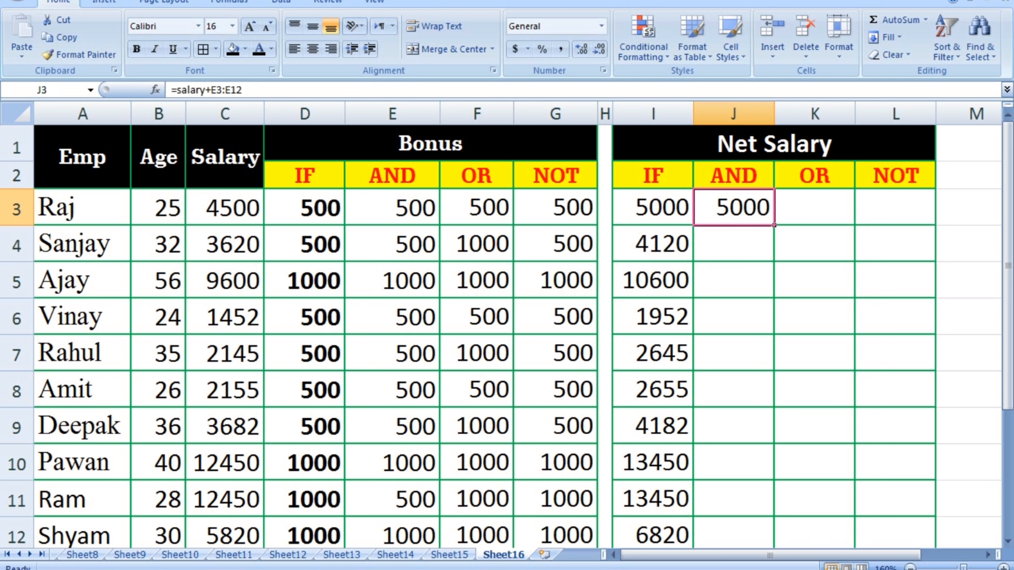
{"action": "left_click_drag", "start_coordinate": [774, 225], "coordinate": [773, 517]}
Enter a formula in K3, the first Net Salary OR cell, adding the OR bonuses in column F to the salary range.
{"action": "scroll", "coordinate": [507, 320], "scroll_direction": "up", "scroll_amount": 1}
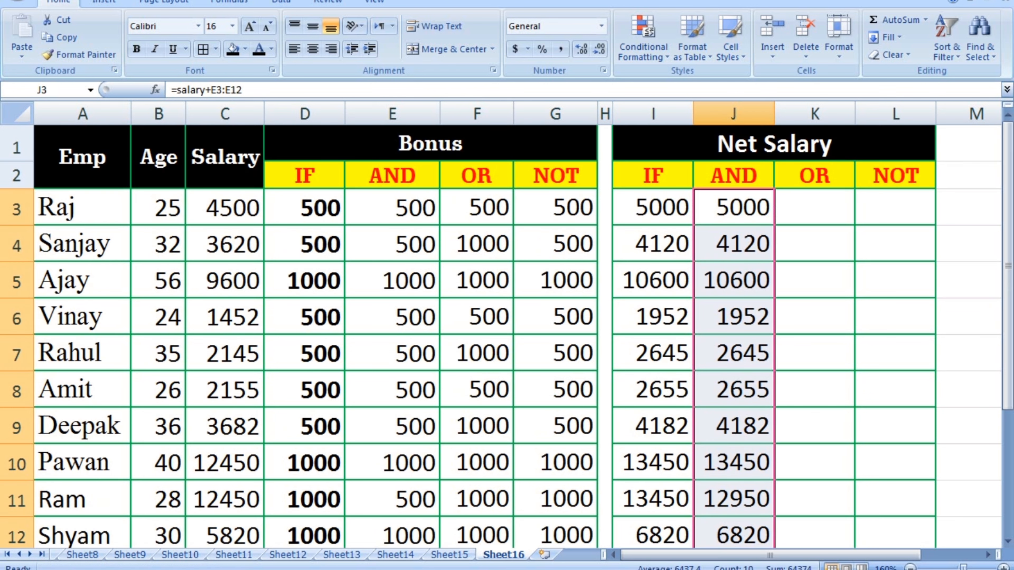
{"action": "left_click", "coordinate": [815, 207]}
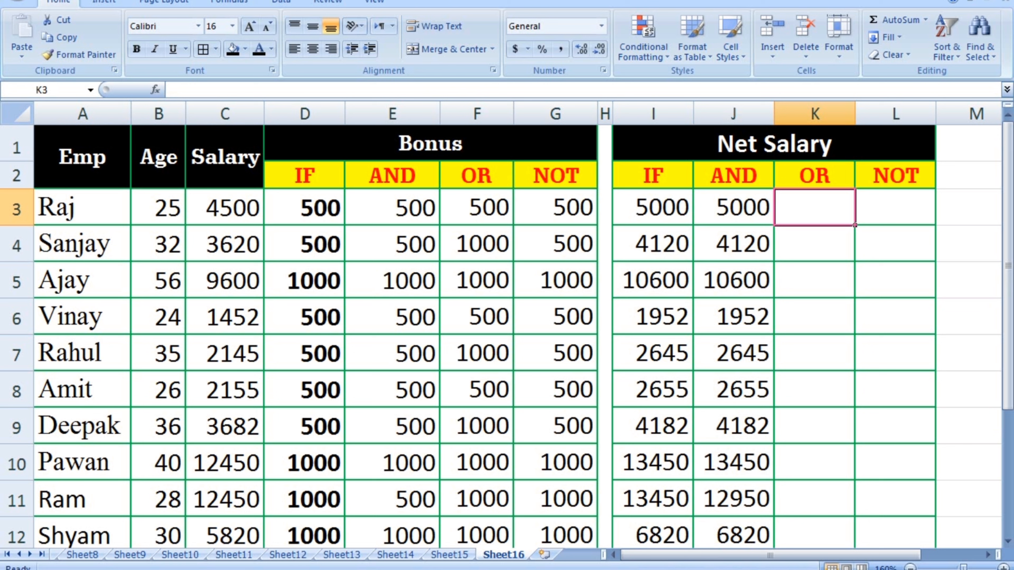
{"action": "type", "text": "=sal"}
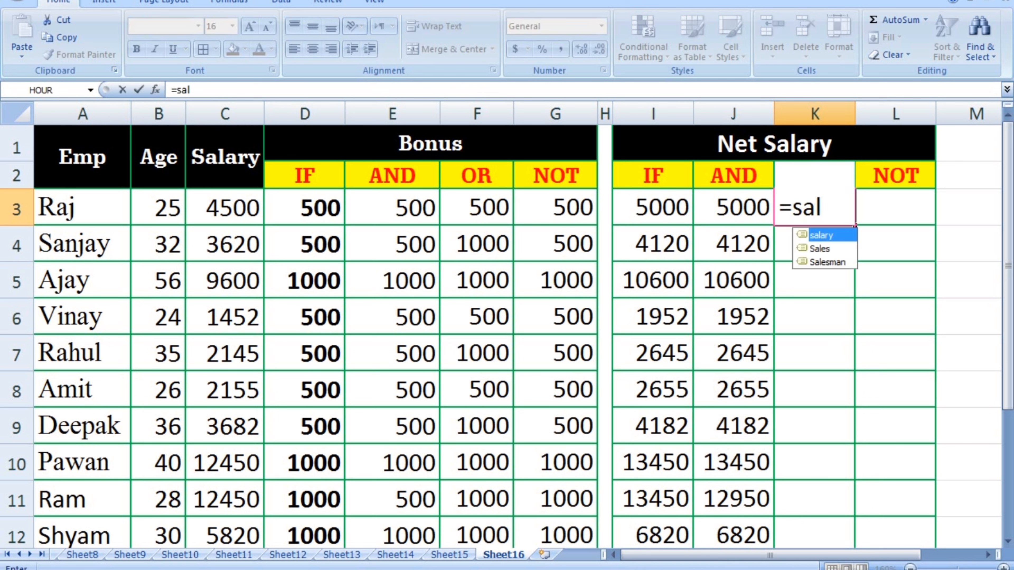
{"action": "key", "text": "Tab"}
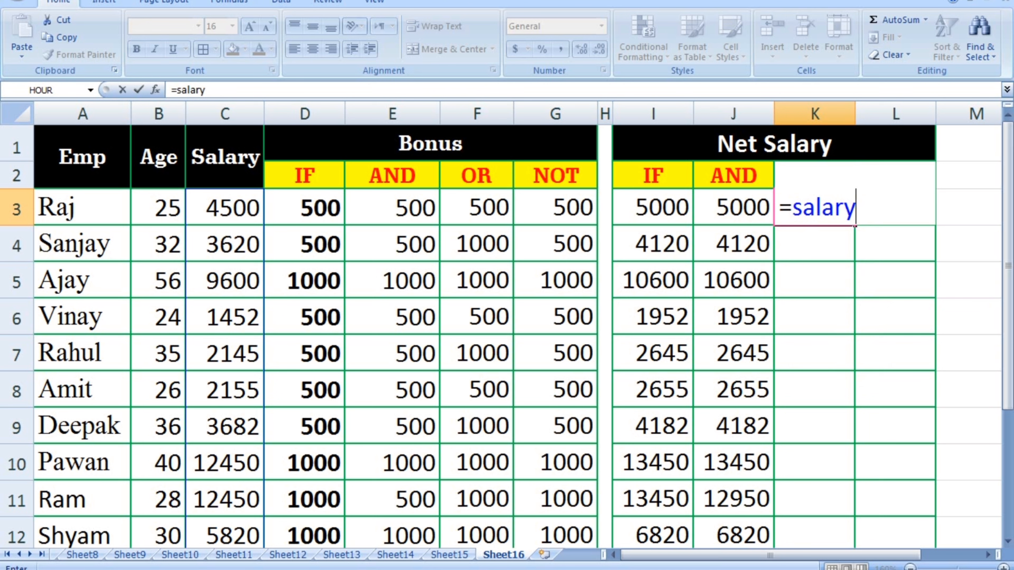
{"action": "type", "text": "+"}
{"action": "left_click_drag", "start_coordinate": [479, 208], "coordinate": [513, 499]}
{"action": "key", "text": "Return"}
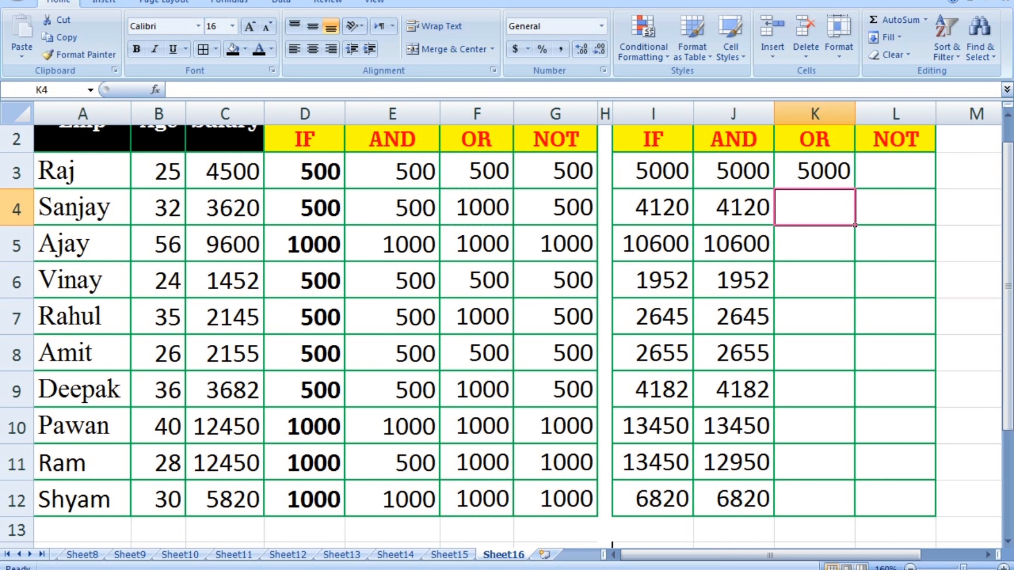
Fill the OR net salary formula from K3 down through K12.
{"action": "key", "text": "Up"}
{"action": "left_click_drag", "start_coordinate": [855, 188], "coordinate": [854, 516]}
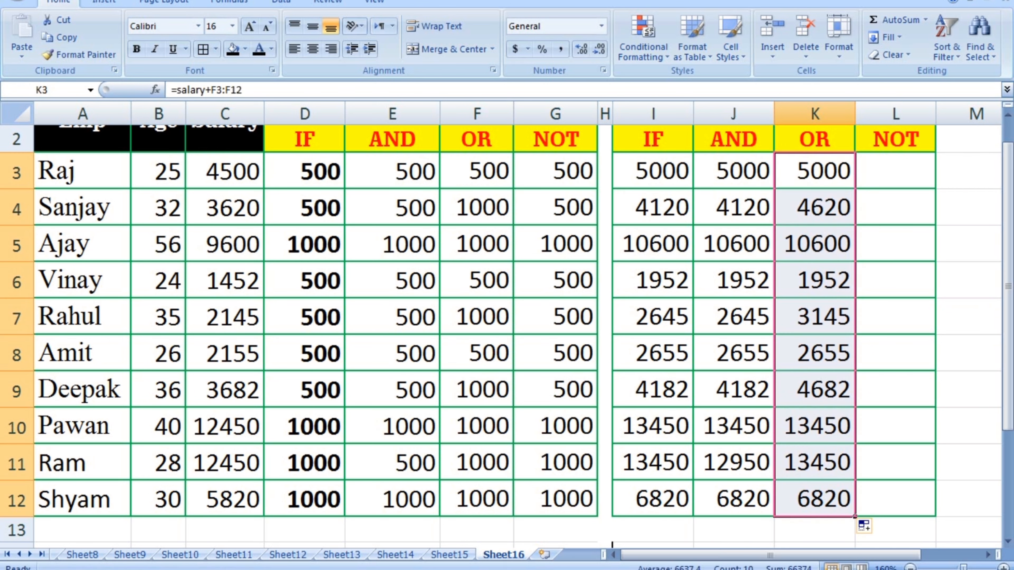
Enter =salary+G3:G12 in L3, the first Net Salary NOT cell.
{"action": "left_click", "coordinate": [895, 171]}
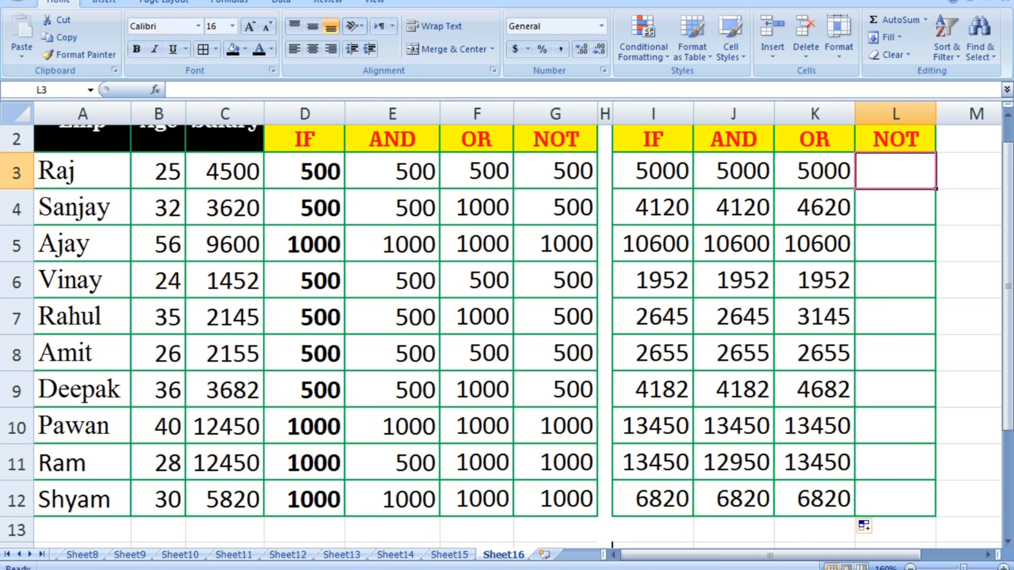
{"action": "type", "text": "=sala"}
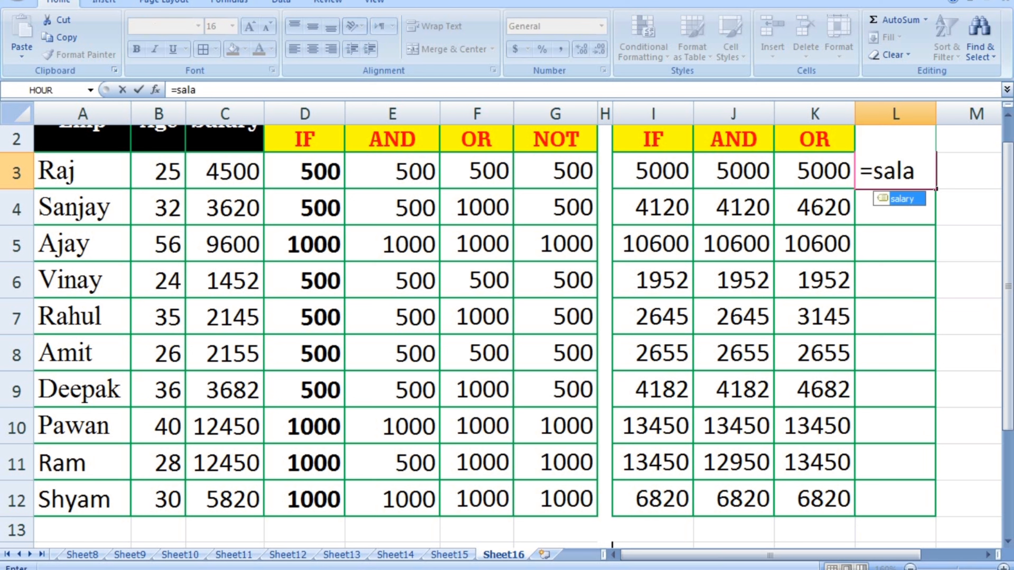
{"action": "key", "text": "Tab"}
{"action": "type", "text": "+"}
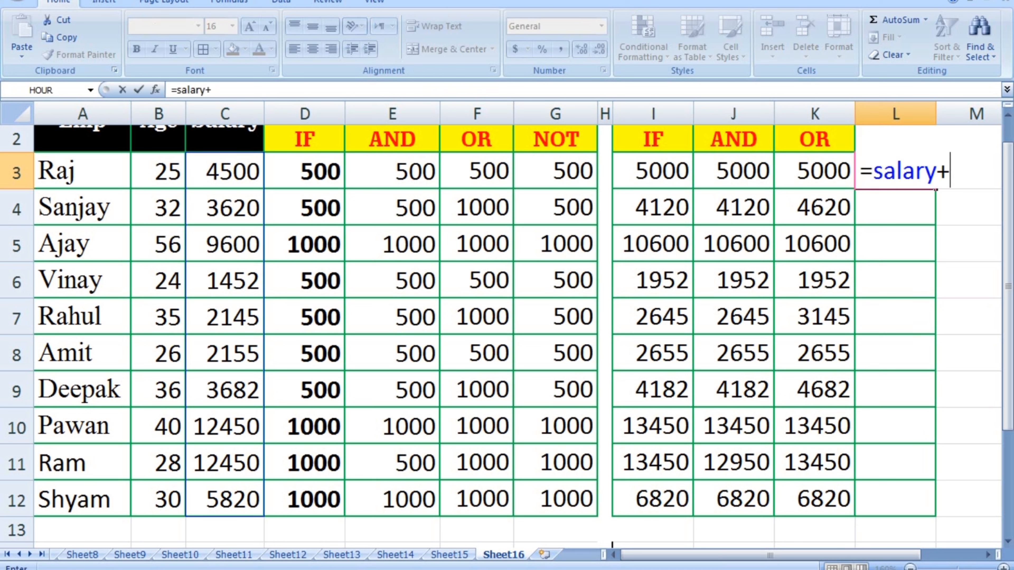
{"action": "left_click_drag", "start_coordinate": [575, 171], "coordinate": [590, 511]}
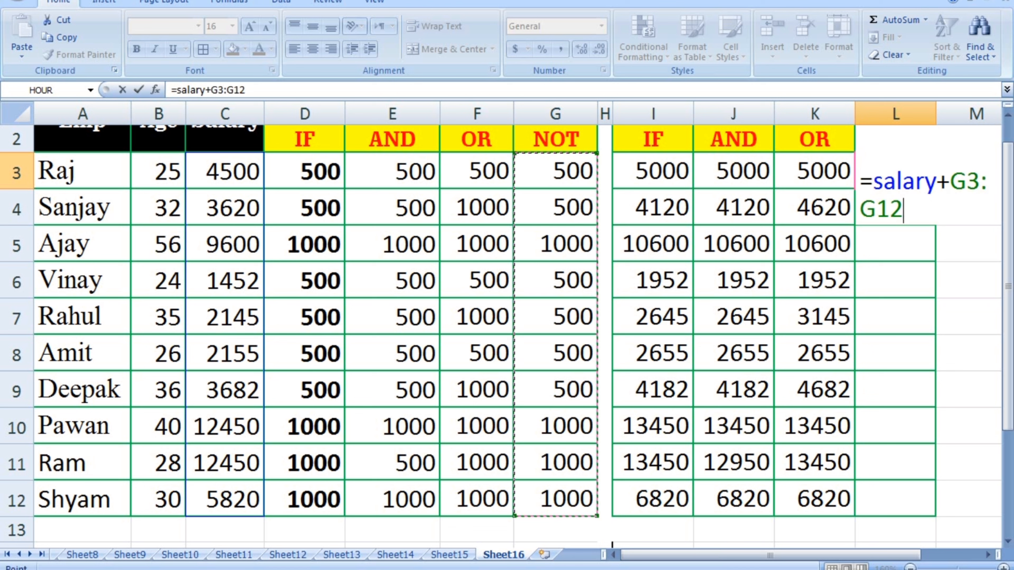
{"action": "key", "text": "Return"}
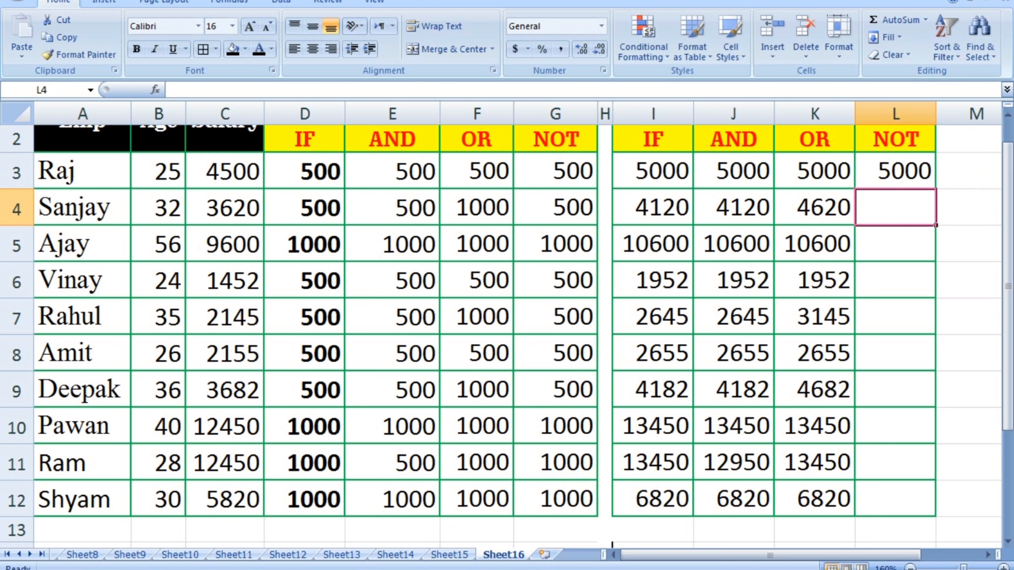
Fill the NOT net salary formula from L3 down through L12.
{"action": "key", "text": "Up"}
{"action": "left_click_drag", "start_coordinate": [936, 188], "coordinate": [936, 516]}
{"action": "scroll", "coordinate": [507, 335], "scroll_direction": "up", "scroll_amount": 1}
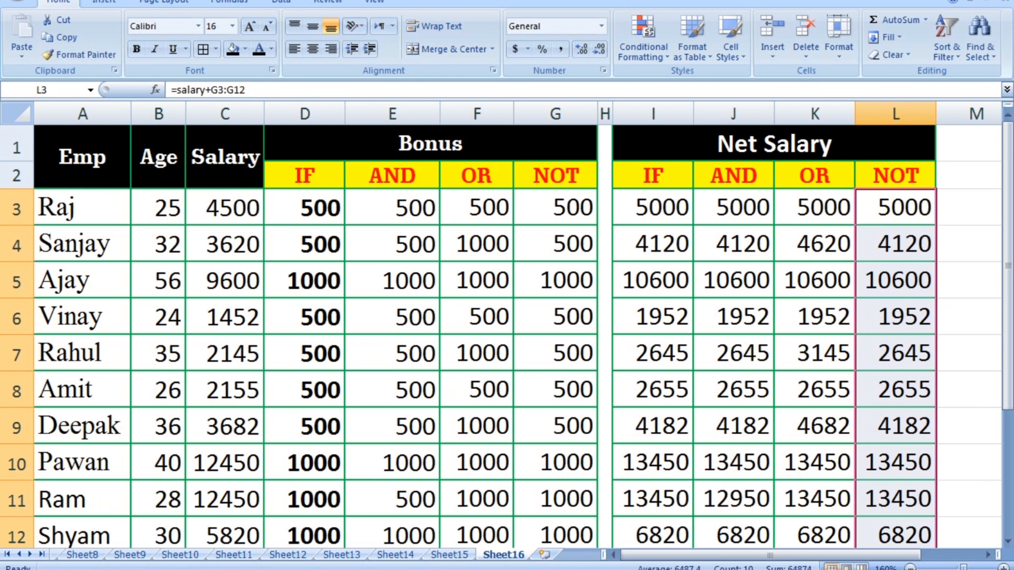